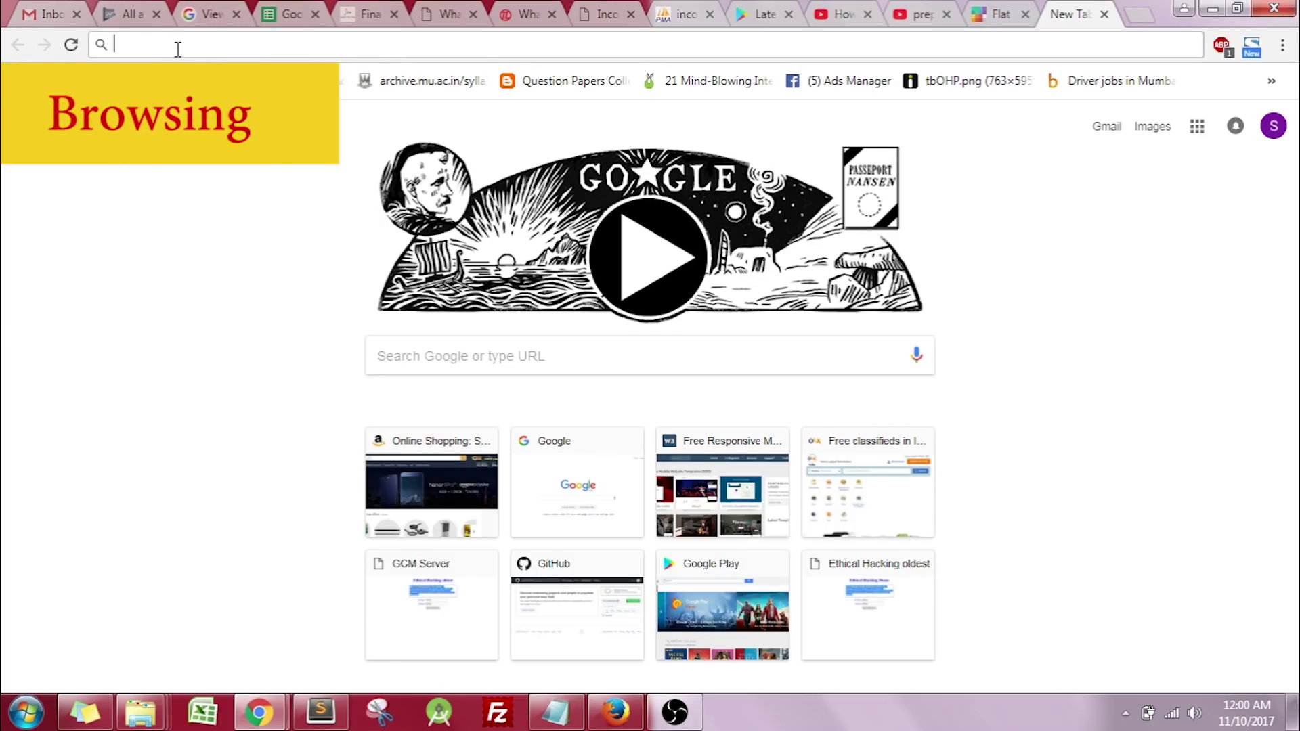
Step: Run a Yahoo keyword search for 'huhuh' from the address bar using yahoo.com
{"action": "type", "text": "hjhj"}
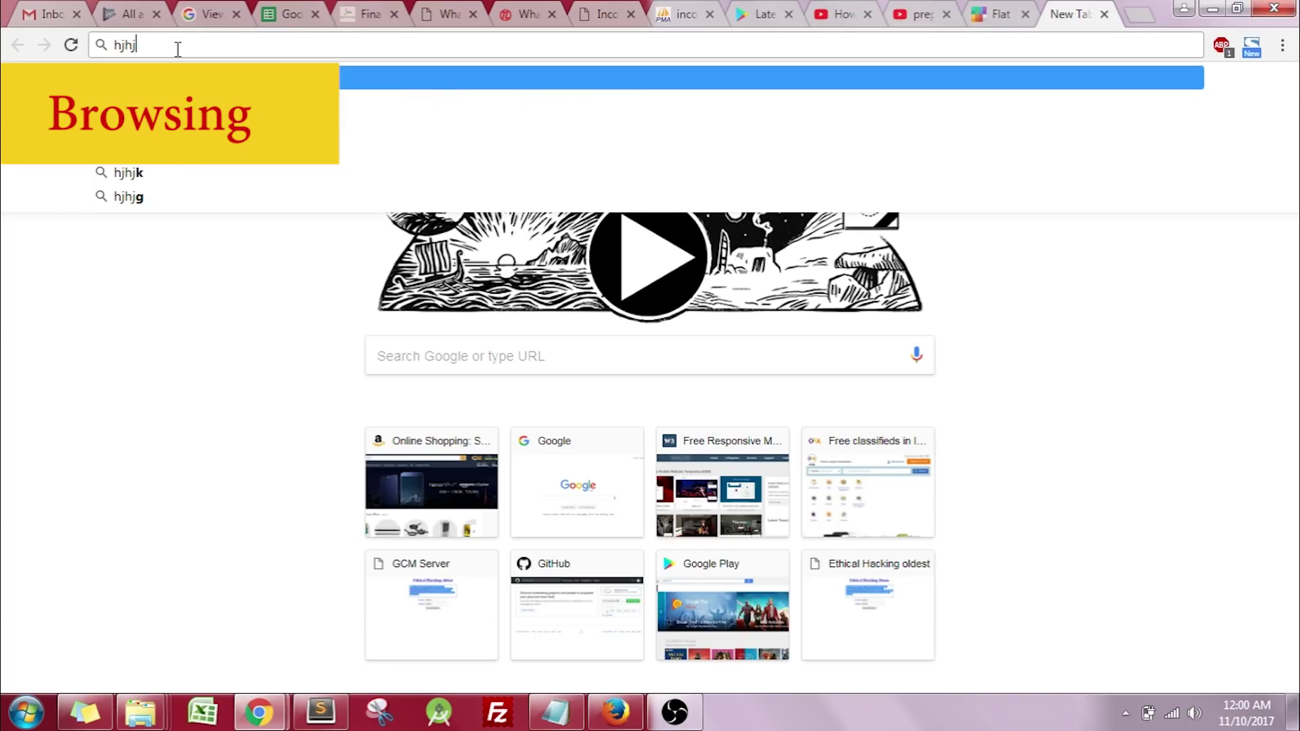
{"action": "key", "text": "Escape"}
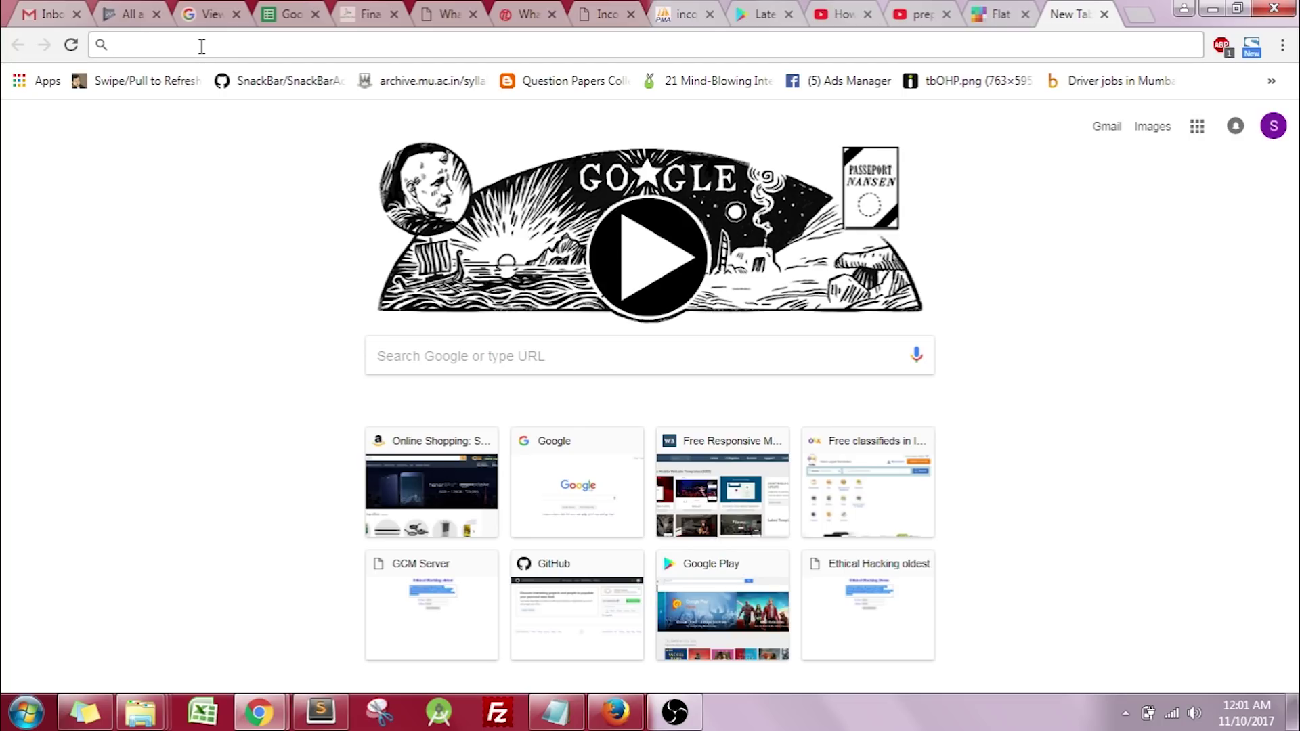
{"action": "type", "text": "yah"}
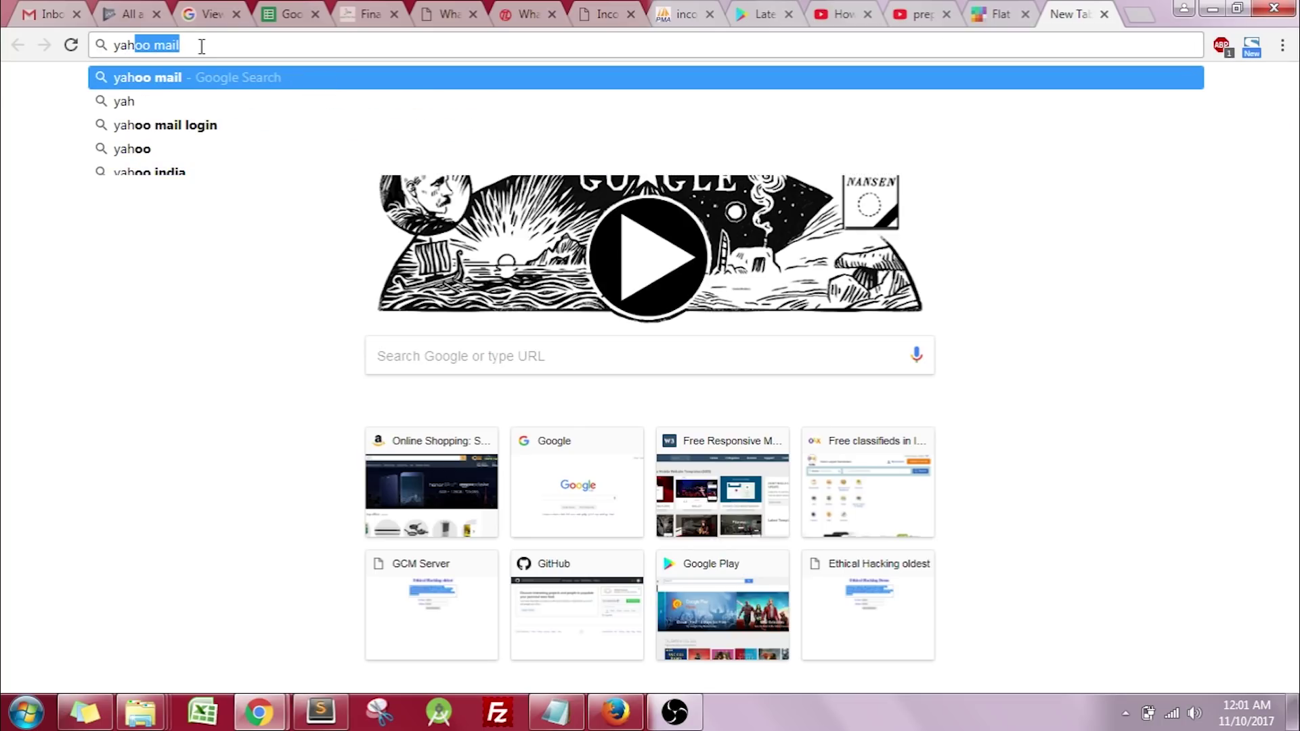
{"action": "type", "text": "oo.c"}
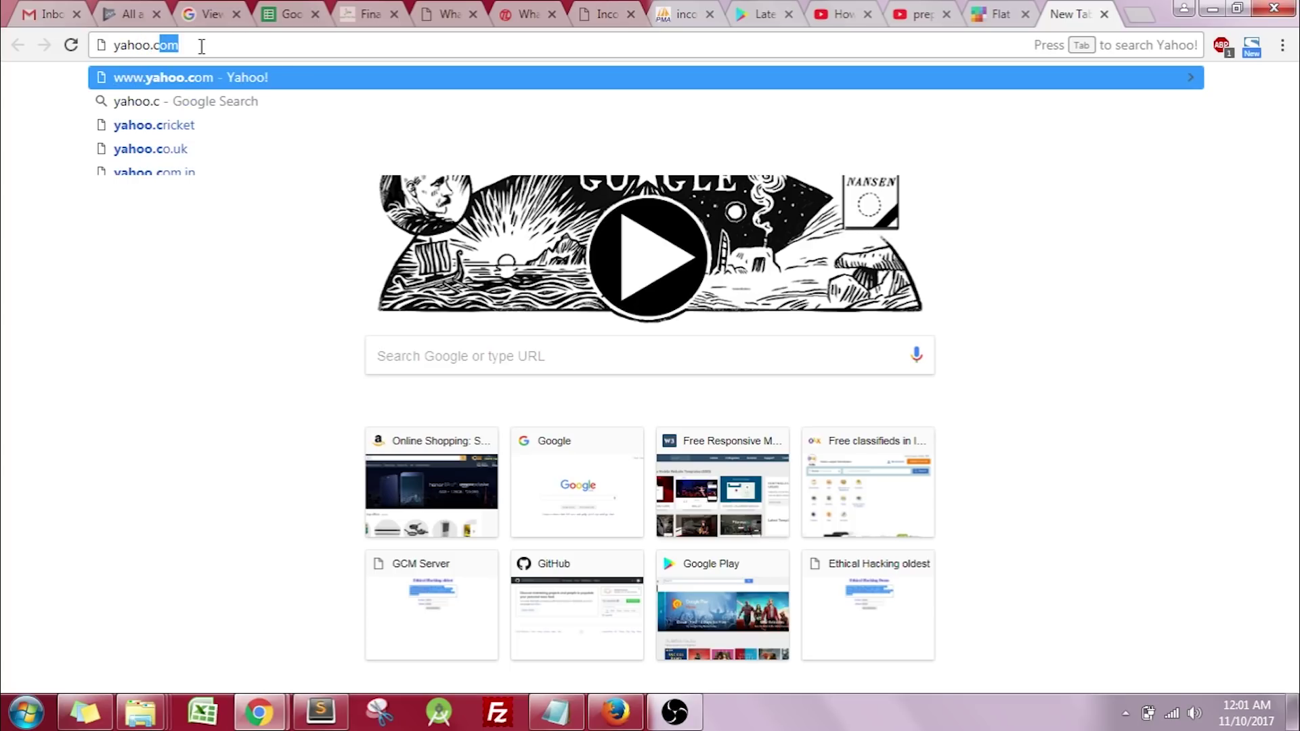
{"action": "type", "text": "om"}
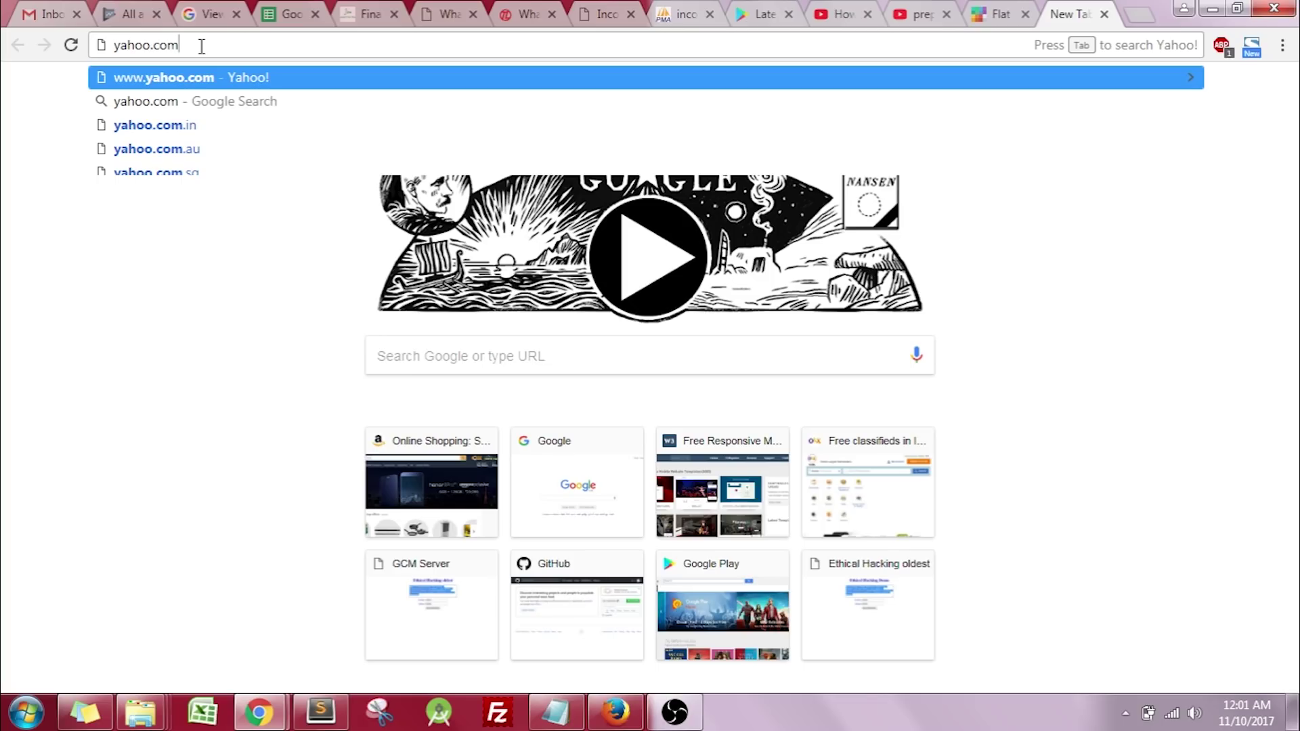
{"action": "key", "text": "Tab"}
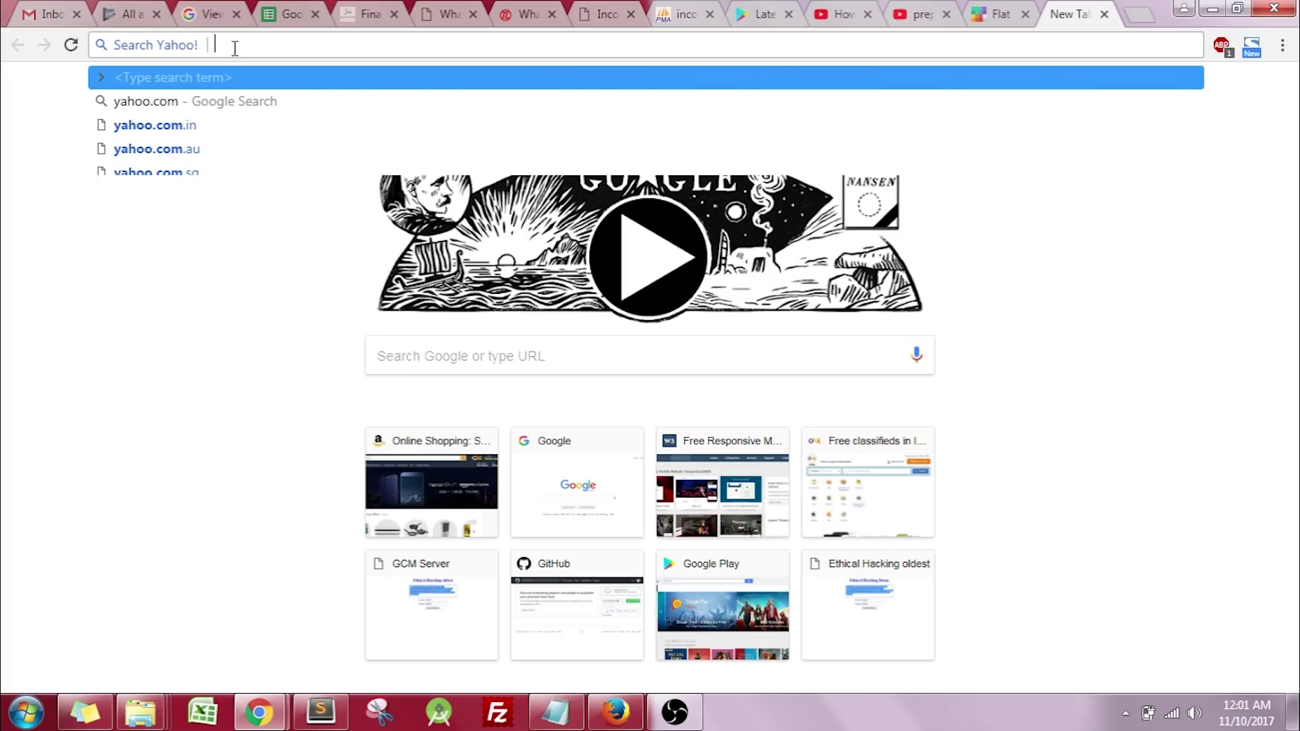
{"action": "type", "text": "huhuh"}
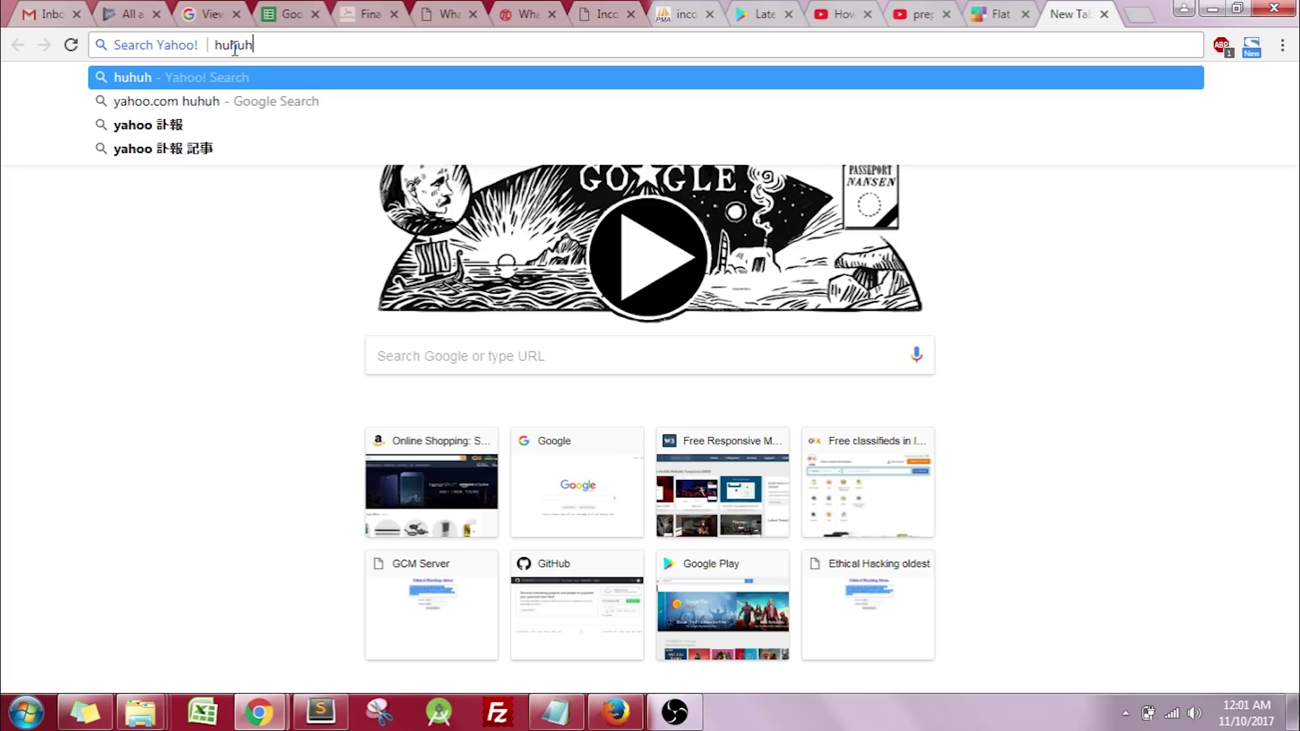
{"action": "key", "text": "Return"}
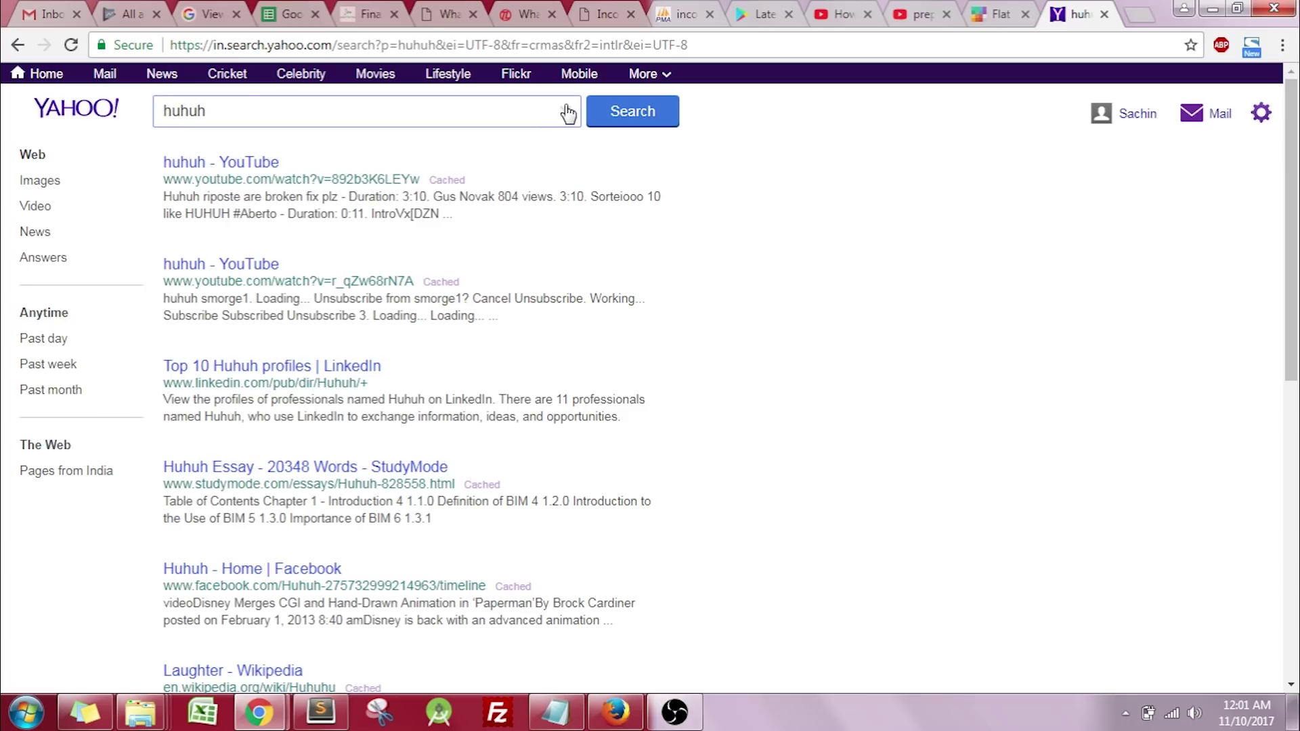
Step: Replace the address with a youtube.com keyword search for 'the tech talks' and run it
{"action": "left_click", "coordinate": [702, 46]}
{"action": "key", "text": "BackSpace"}
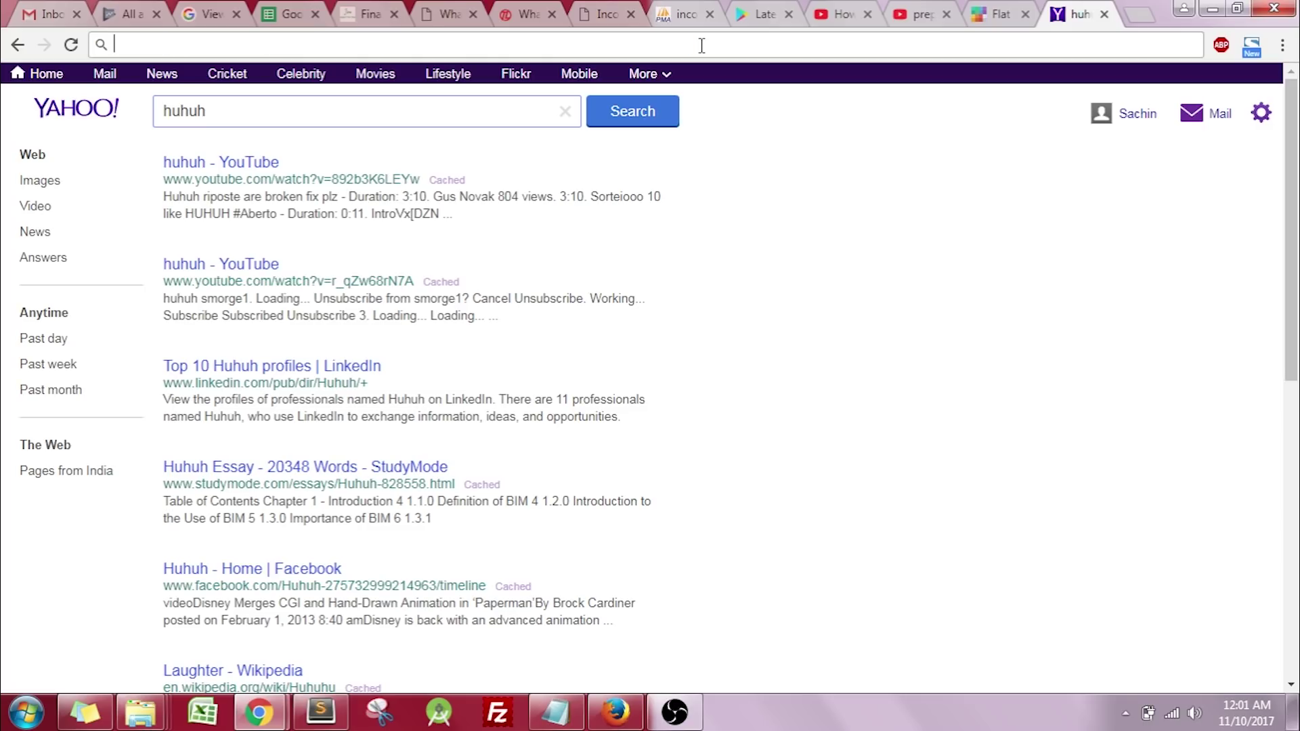
{"action": "type", "text": "youtube.com"}
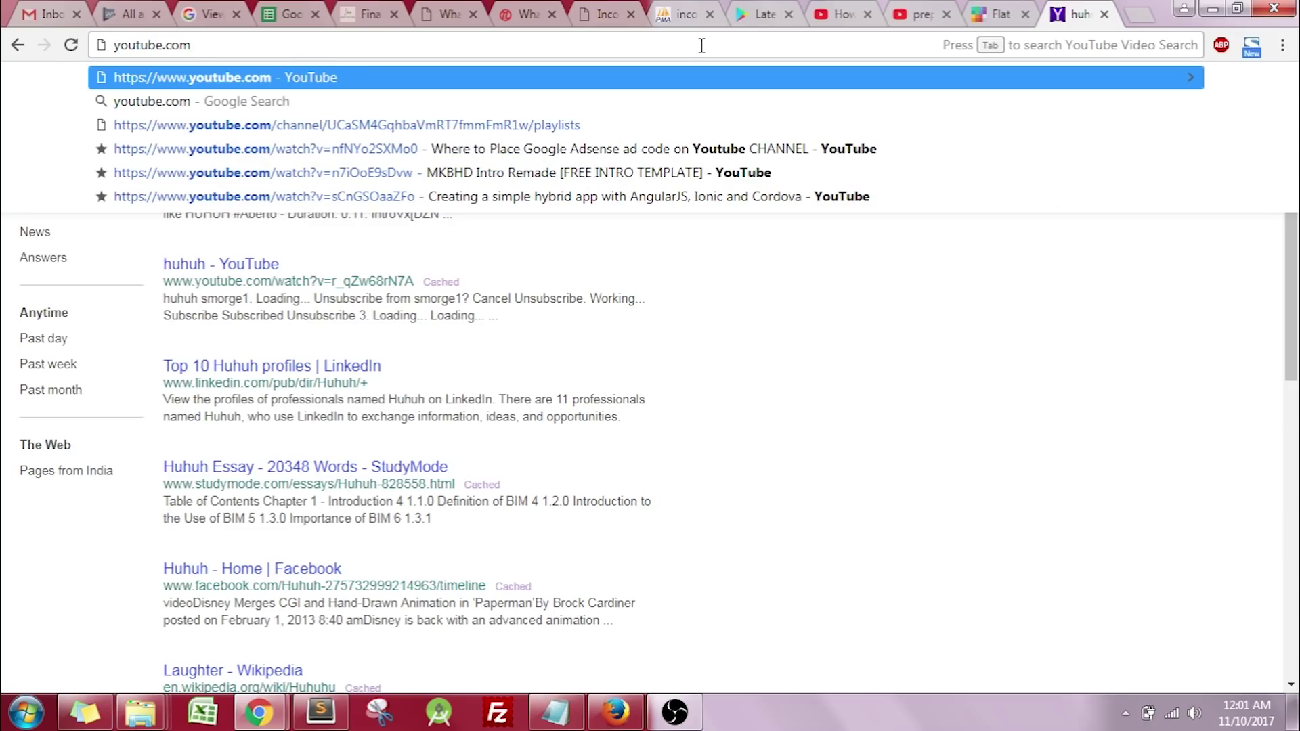
{"action": "key", "text": "Tab"}
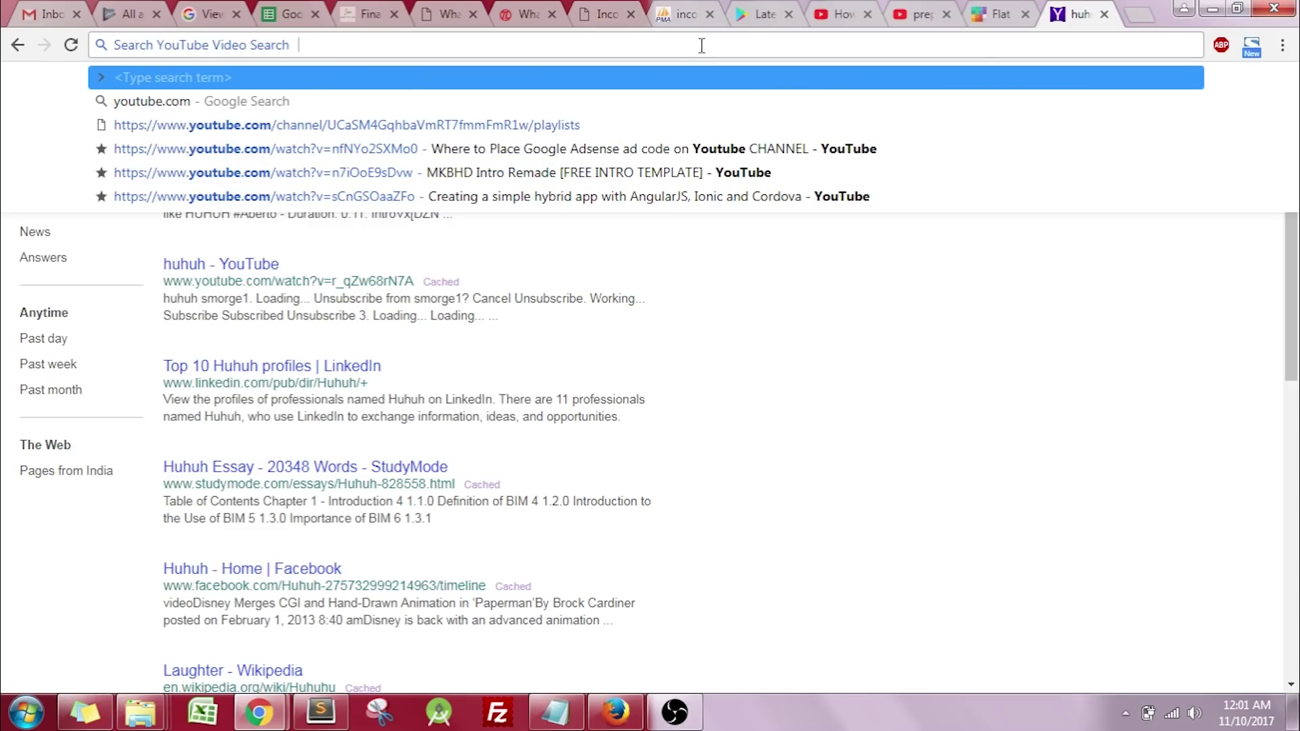
{"action": "type", "text": "te"}
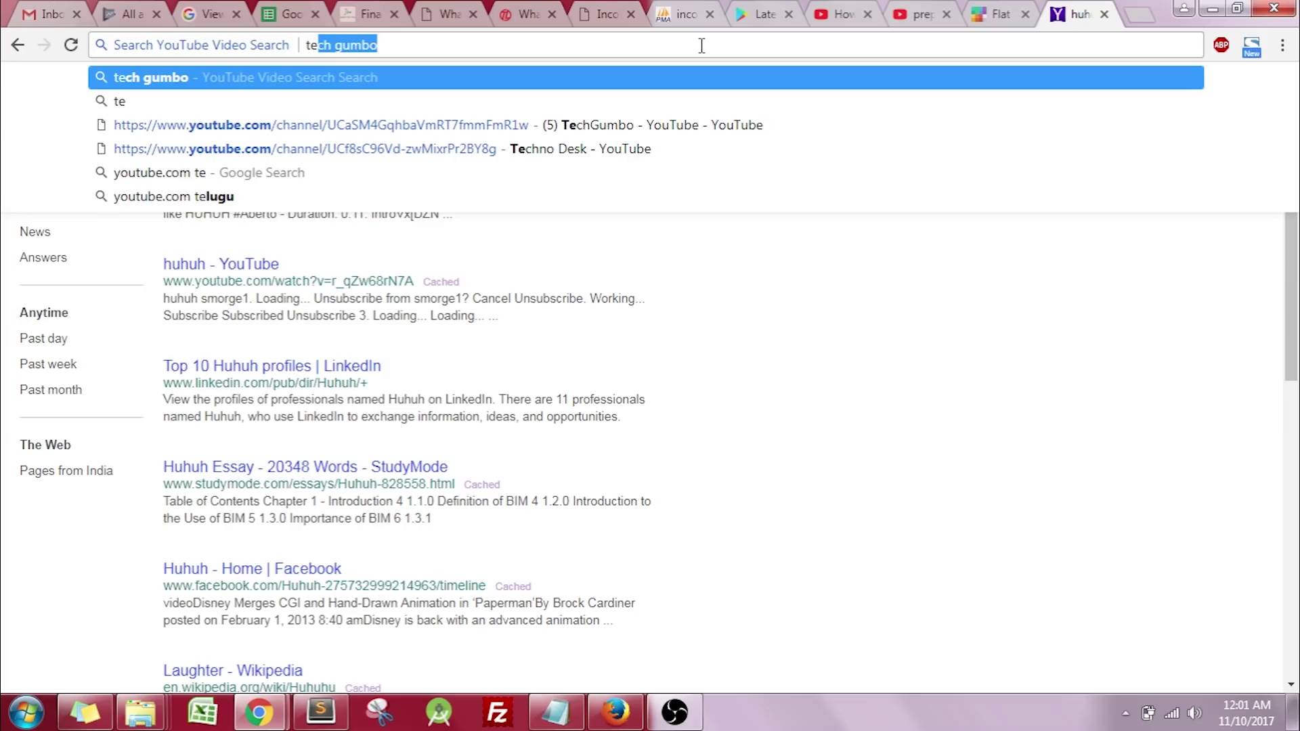
{"action": "key", "text": "BackSpace"}
{"action": "key", "text": "BackSpace"}
{"action": "key", "text": "BackSpace"}
{"action": "type", "text": "the "}
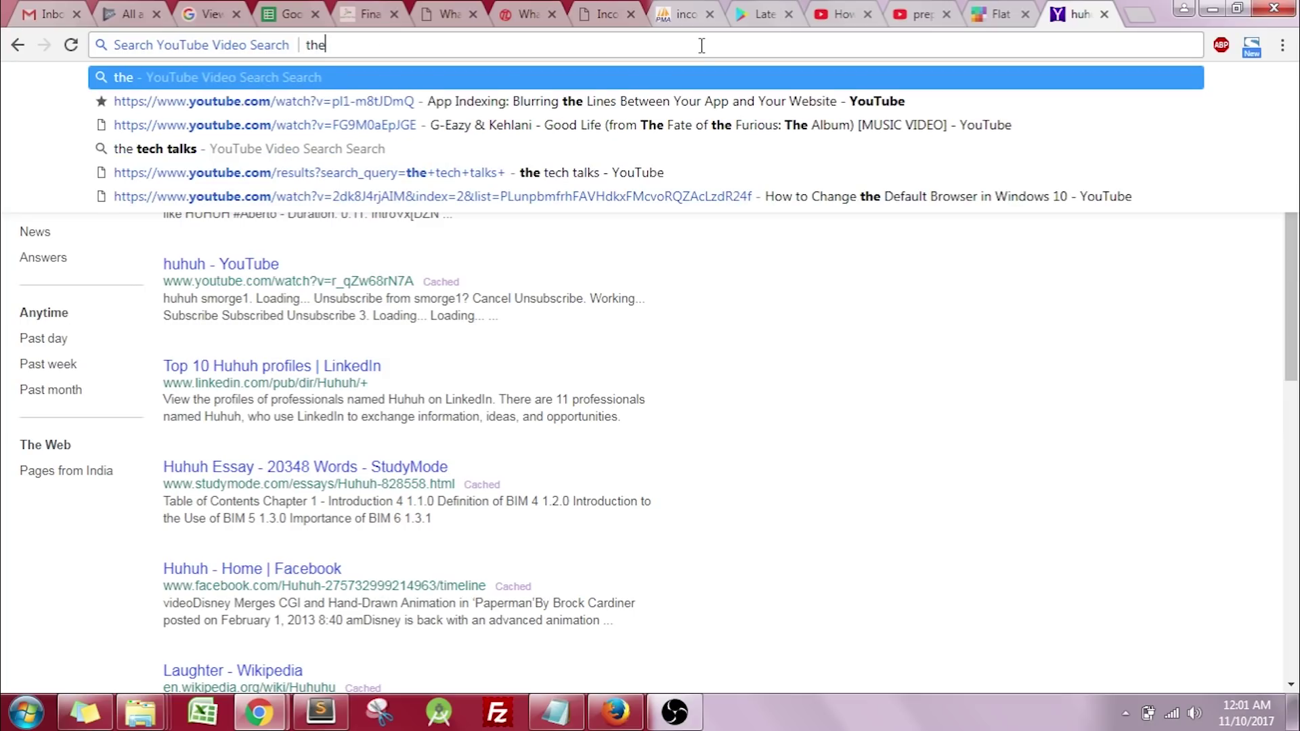
{"action": "type", "text": "tech ta"}
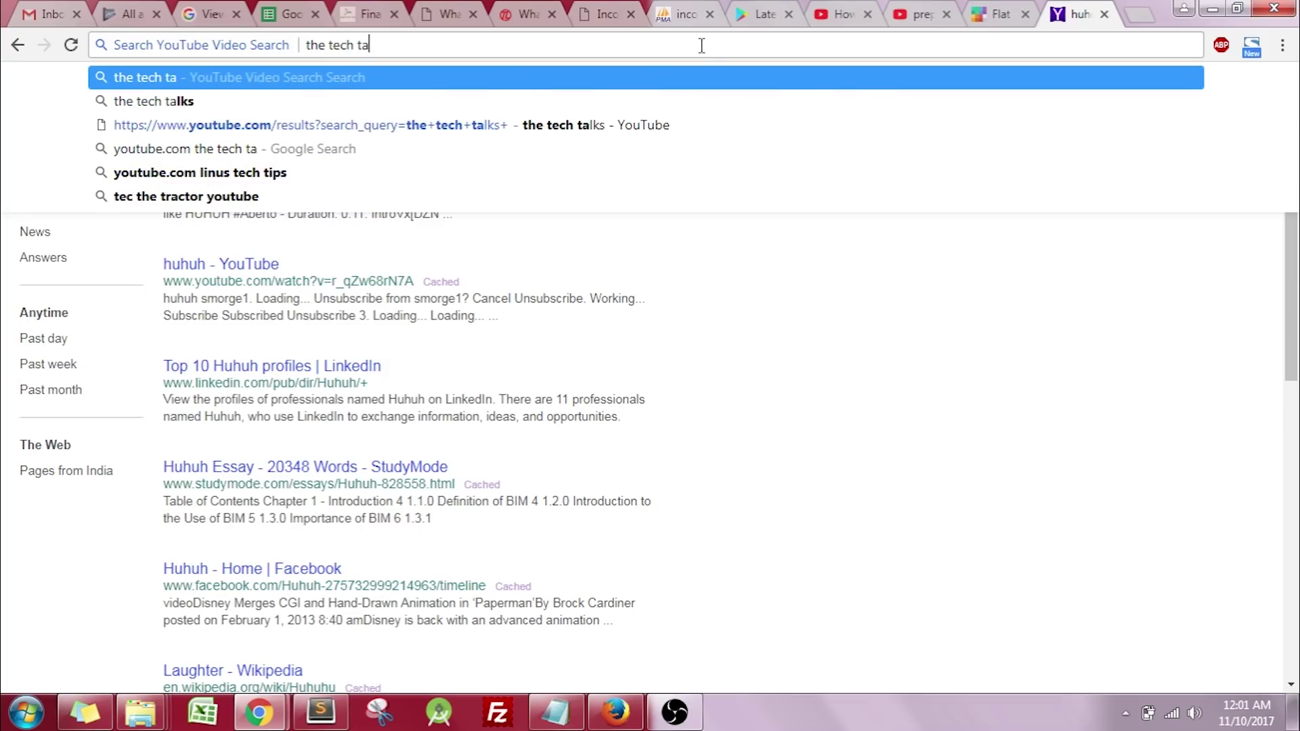
{"action": "type", "text": "lks"}
{"action": "key", "text": "Return"}
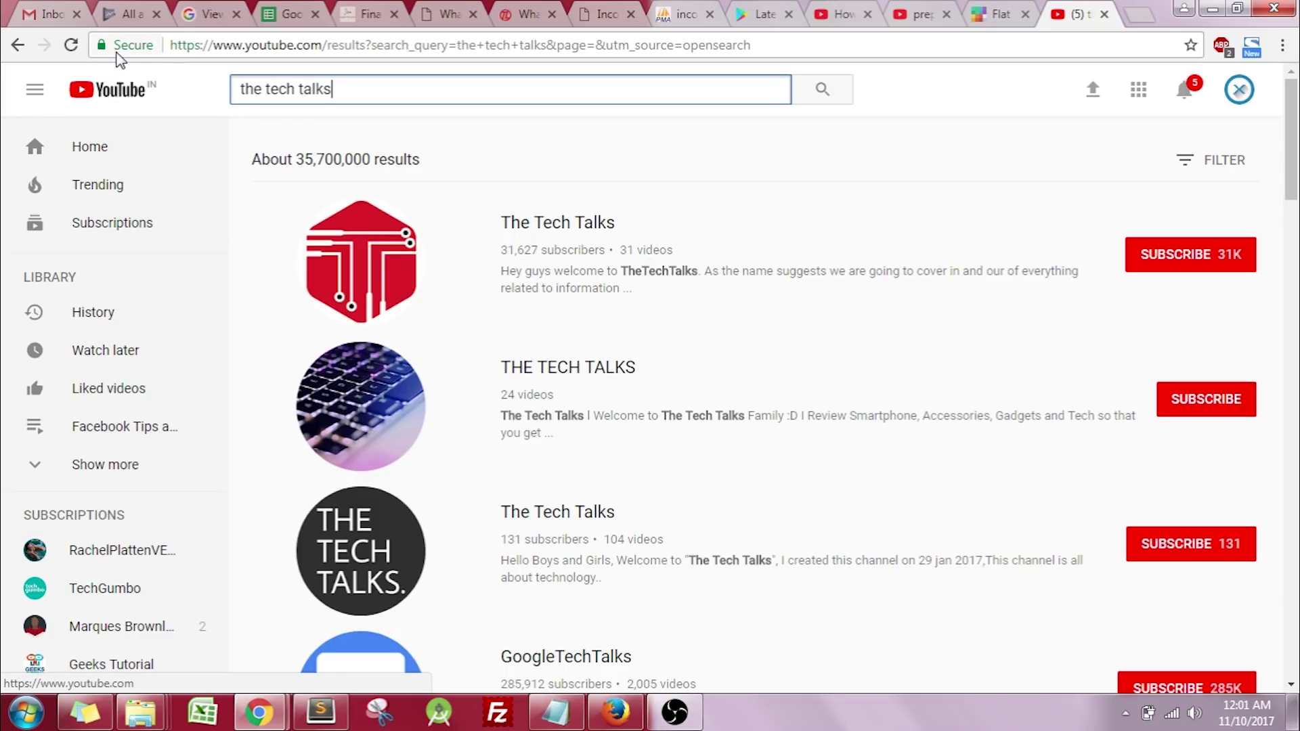
Step: Open a fresh Google new tab and evaluate 50*log(10) in the address bar
{"action": "left_click", "coordinate": [855, 45]}
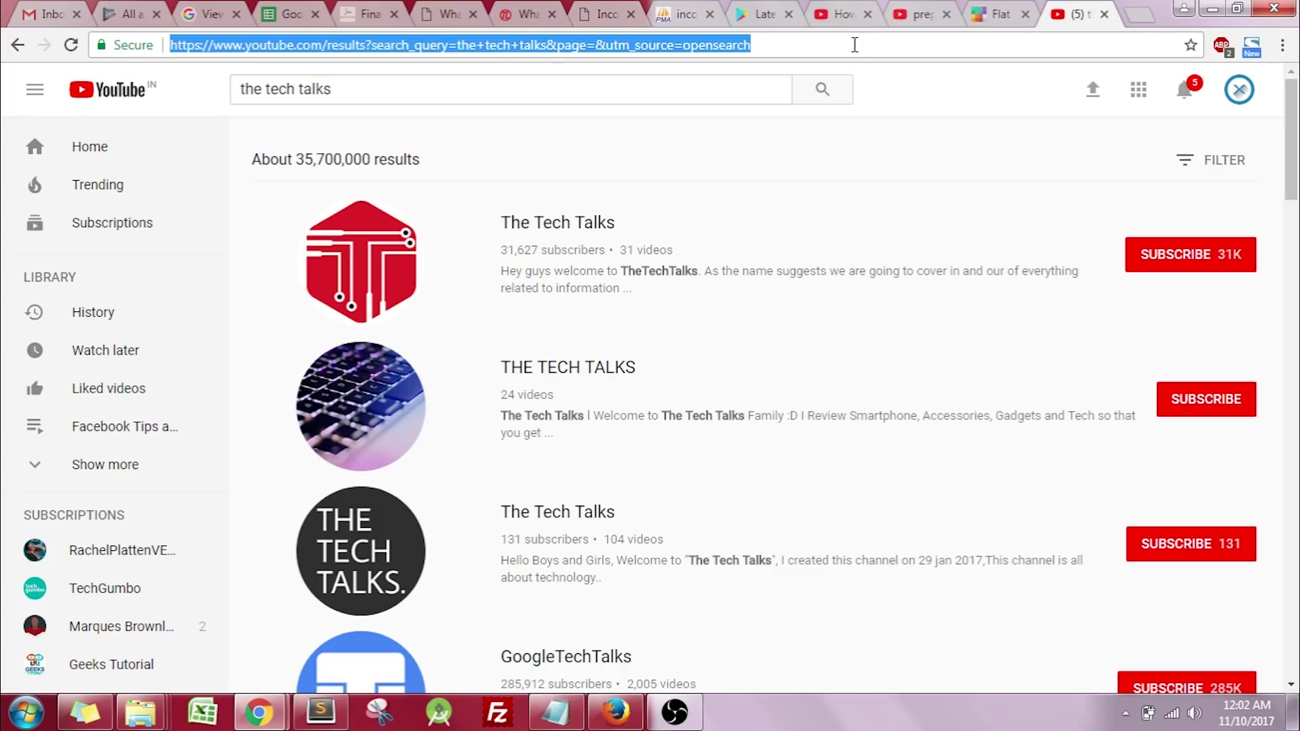
{"action": "type", "text": "g"}
{"action": "key", "text": "BackSpace"}
{"action": "key", "text": "ctrl+w"}
{"action": "key", "text": "ctrl+t"}
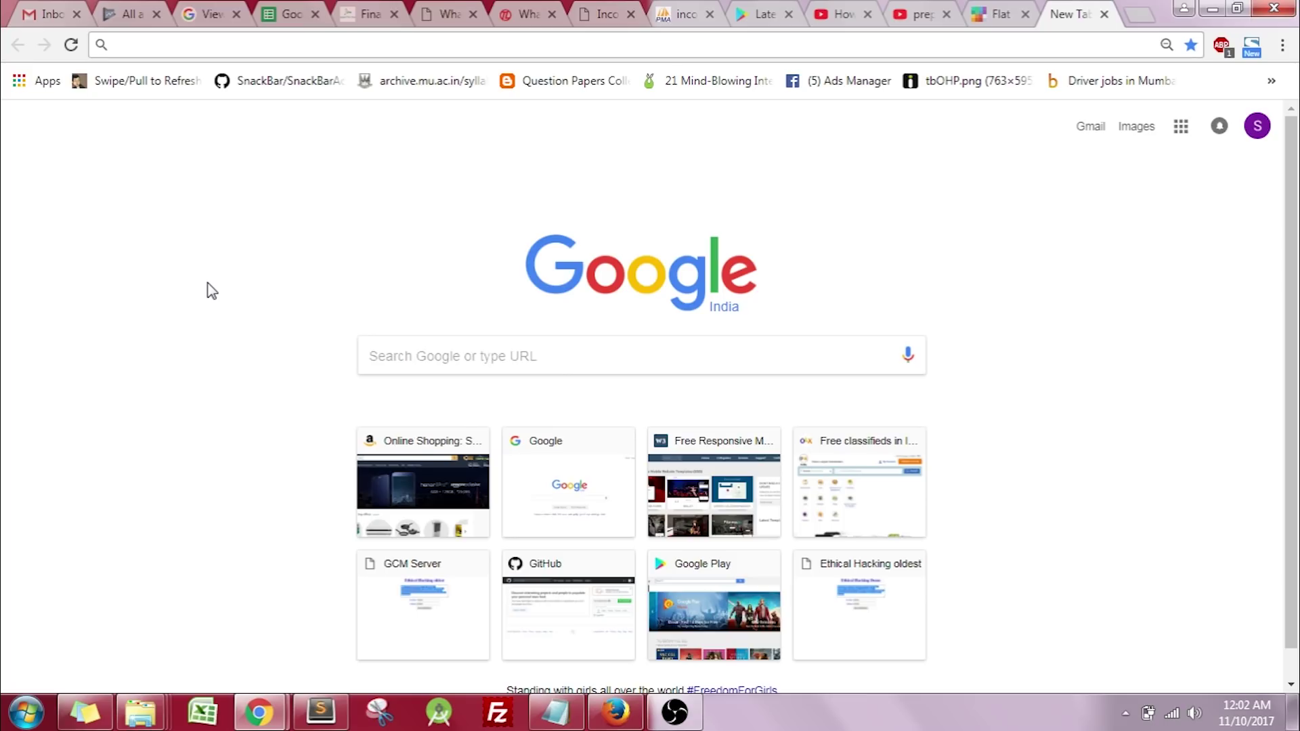
{"action": "type", "text": "50"}
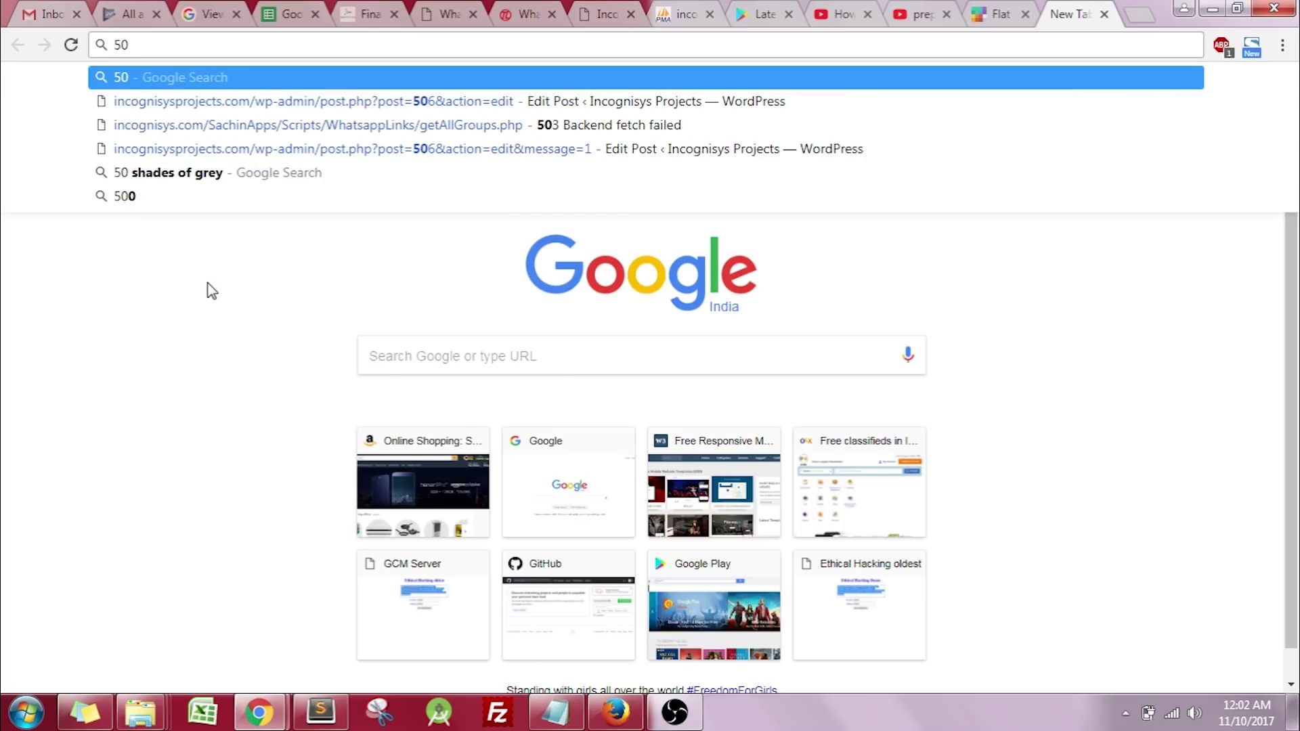
{"action": "type", "text": "*"}
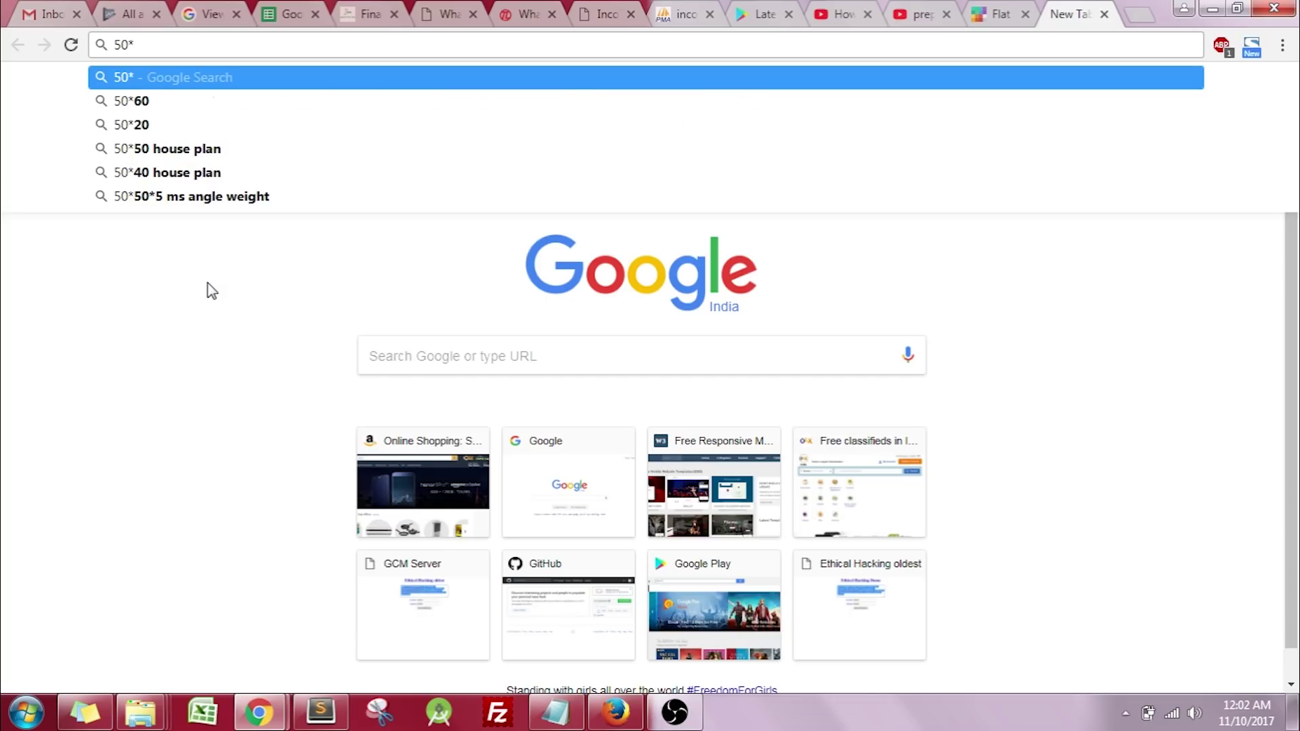
{"action": "type", "text": "log("}
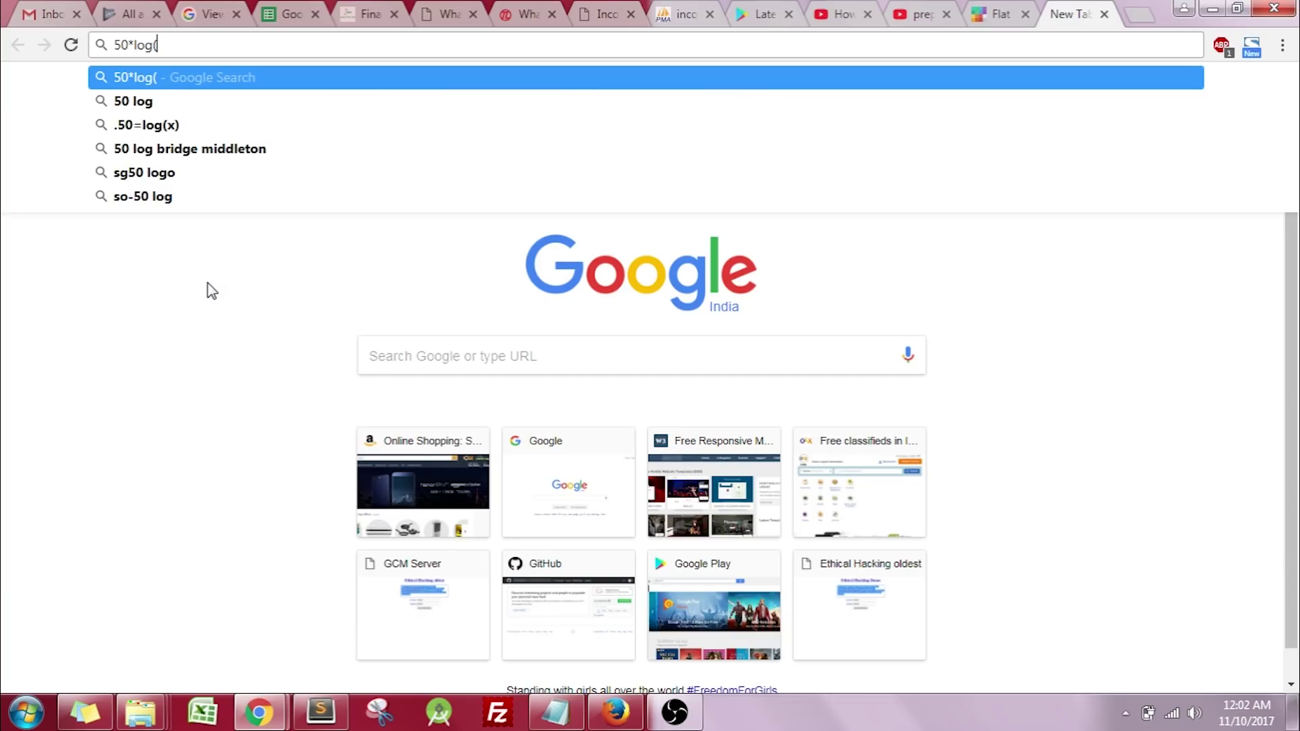
{"action": "type", "text": "10)"}
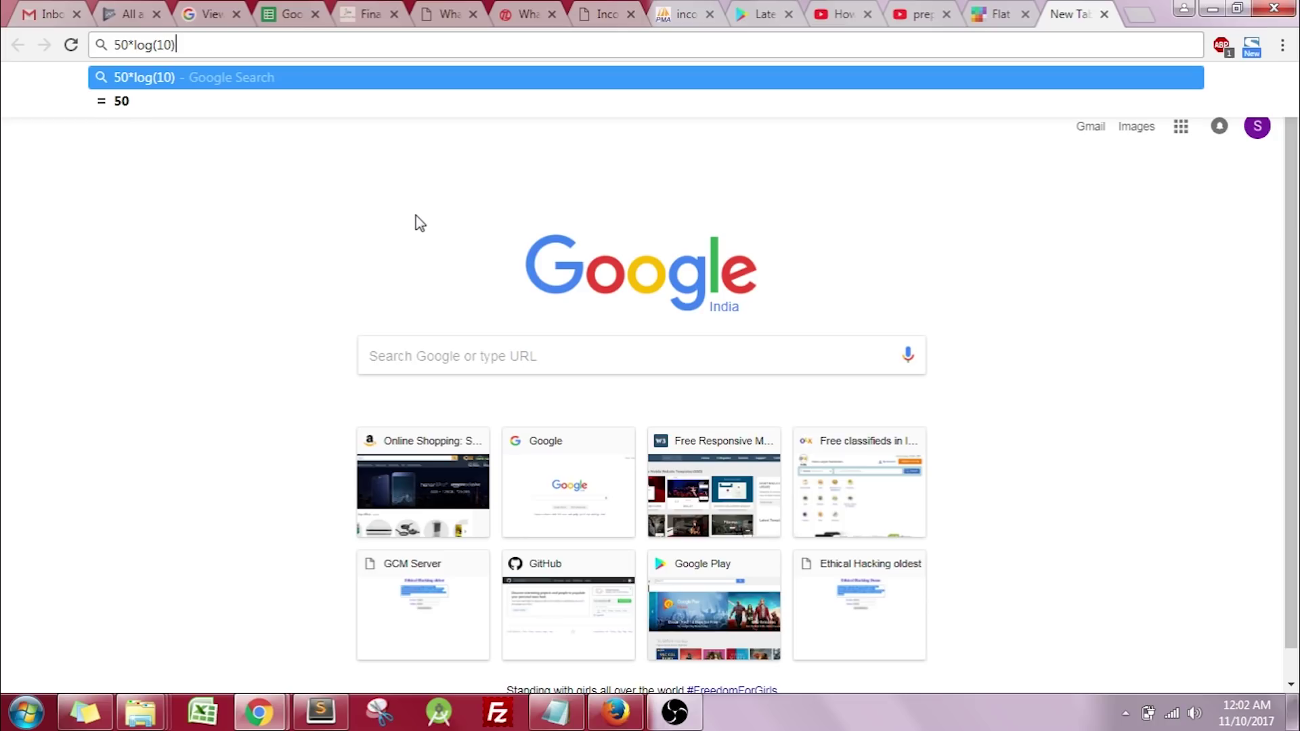
Step: Replace it with 567*787*(666-999) to show the instant answer -148594257
{"action": "triple_click", "coordinate": [198, 45]}
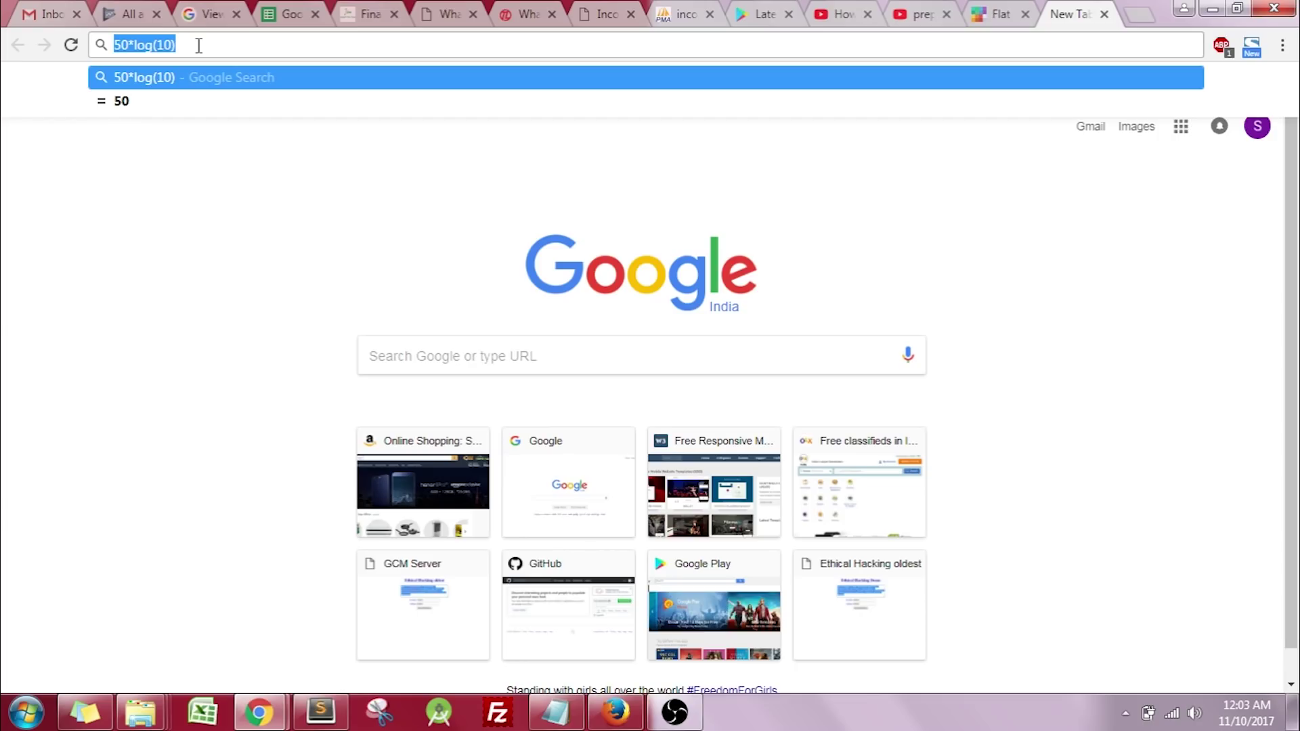
{"action": "type", "text": "567*78"}
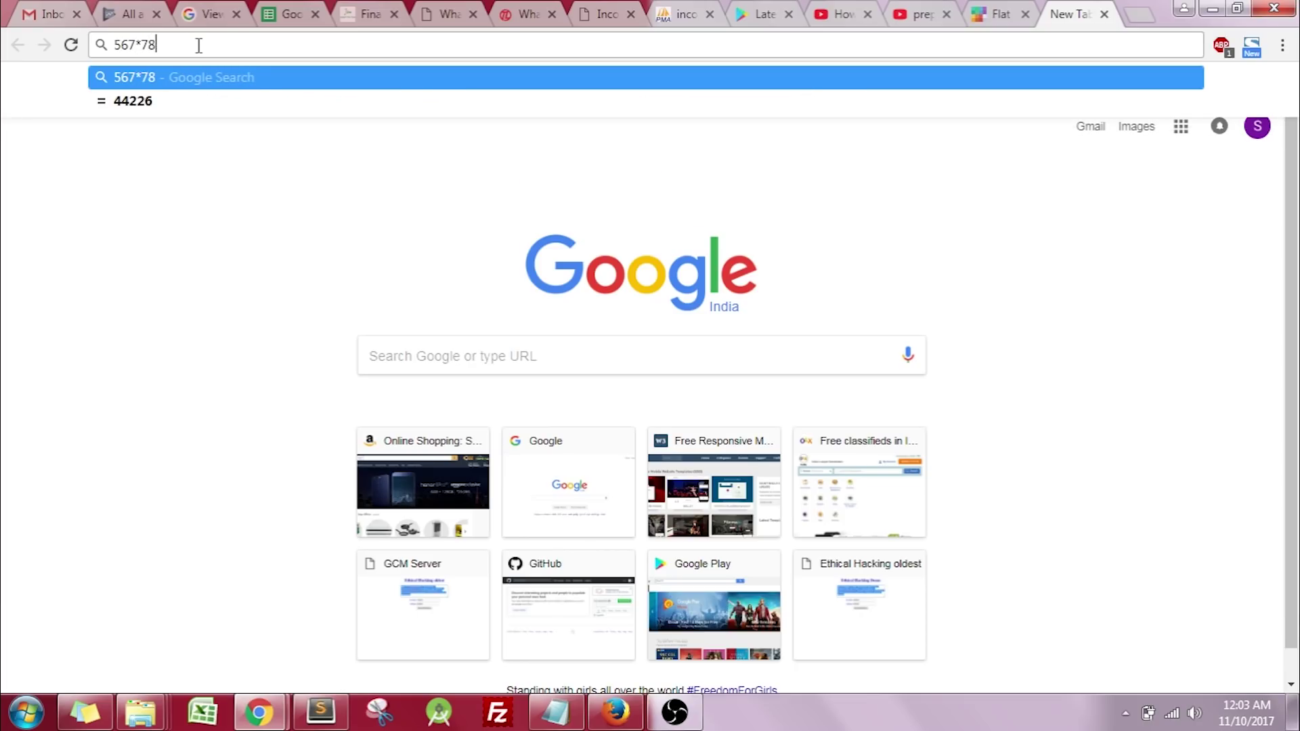
{"action": "type", "text": "7*(666"}
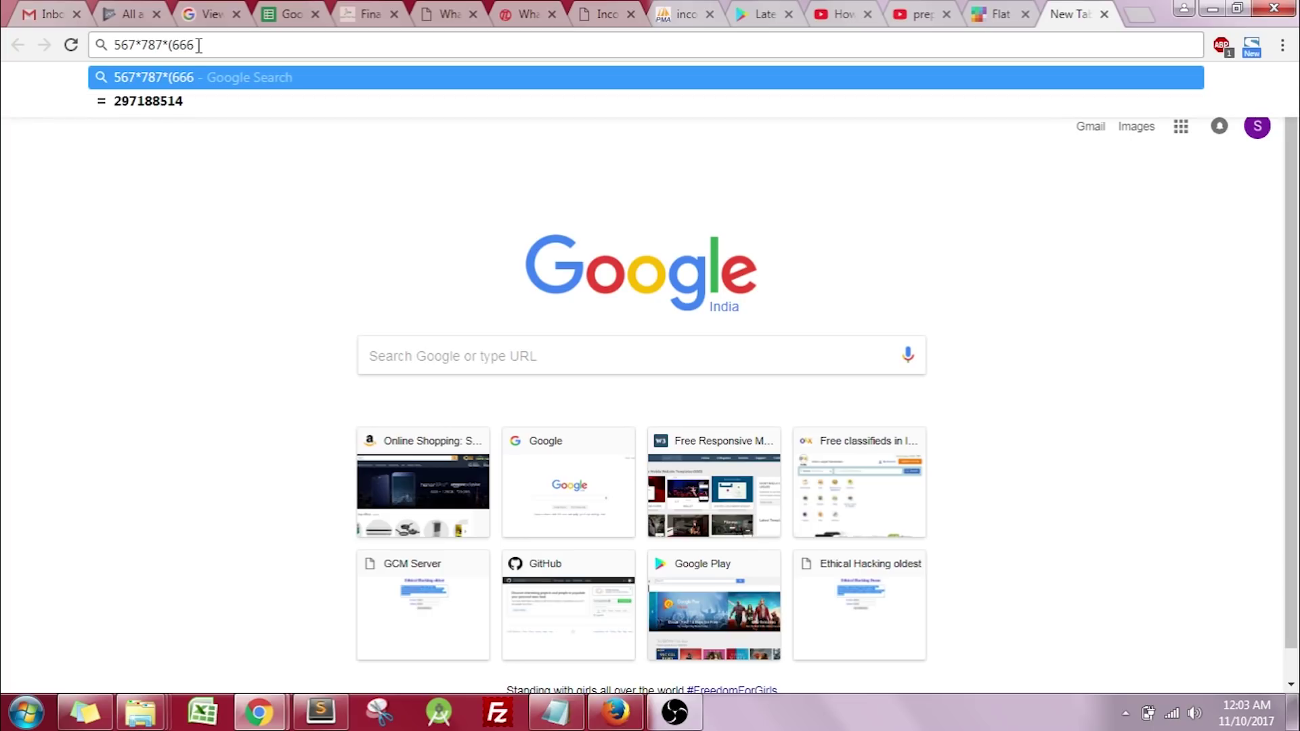
{"action": "type", "text": "-999)"}
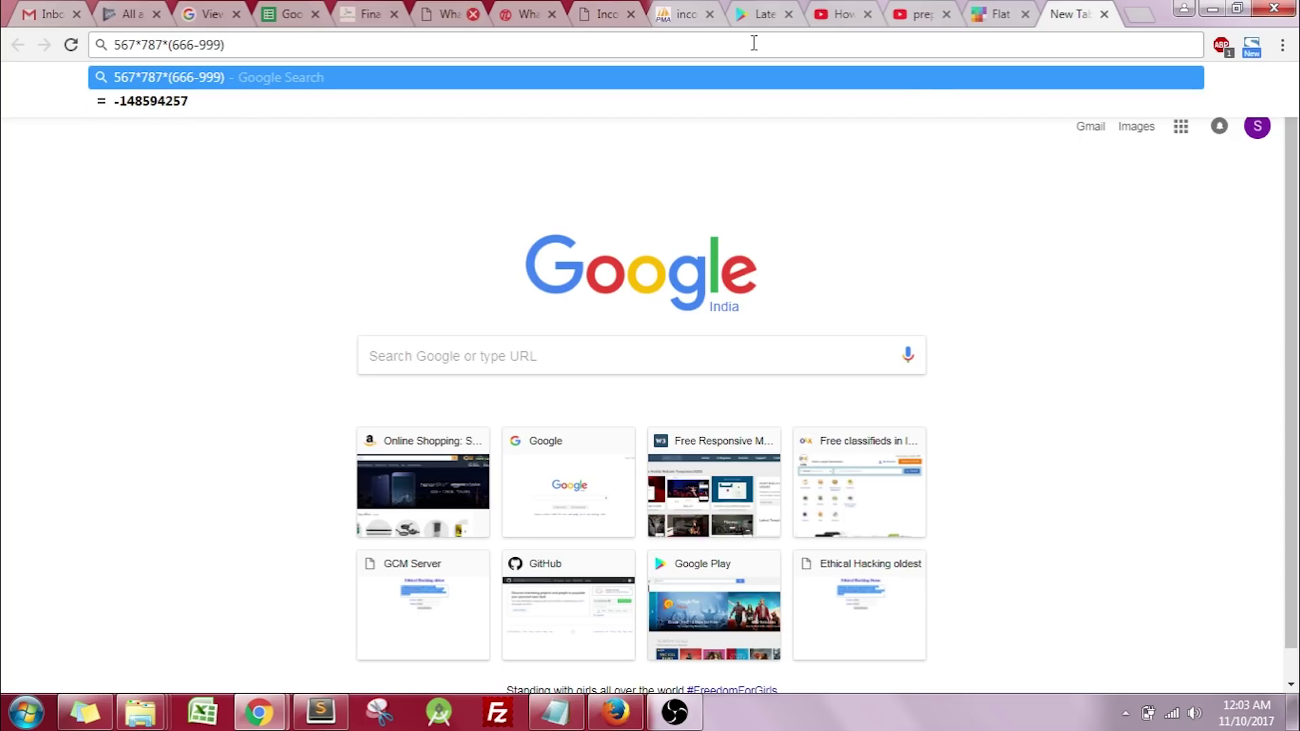
{"action": "key", "text": "ctrl+a"}
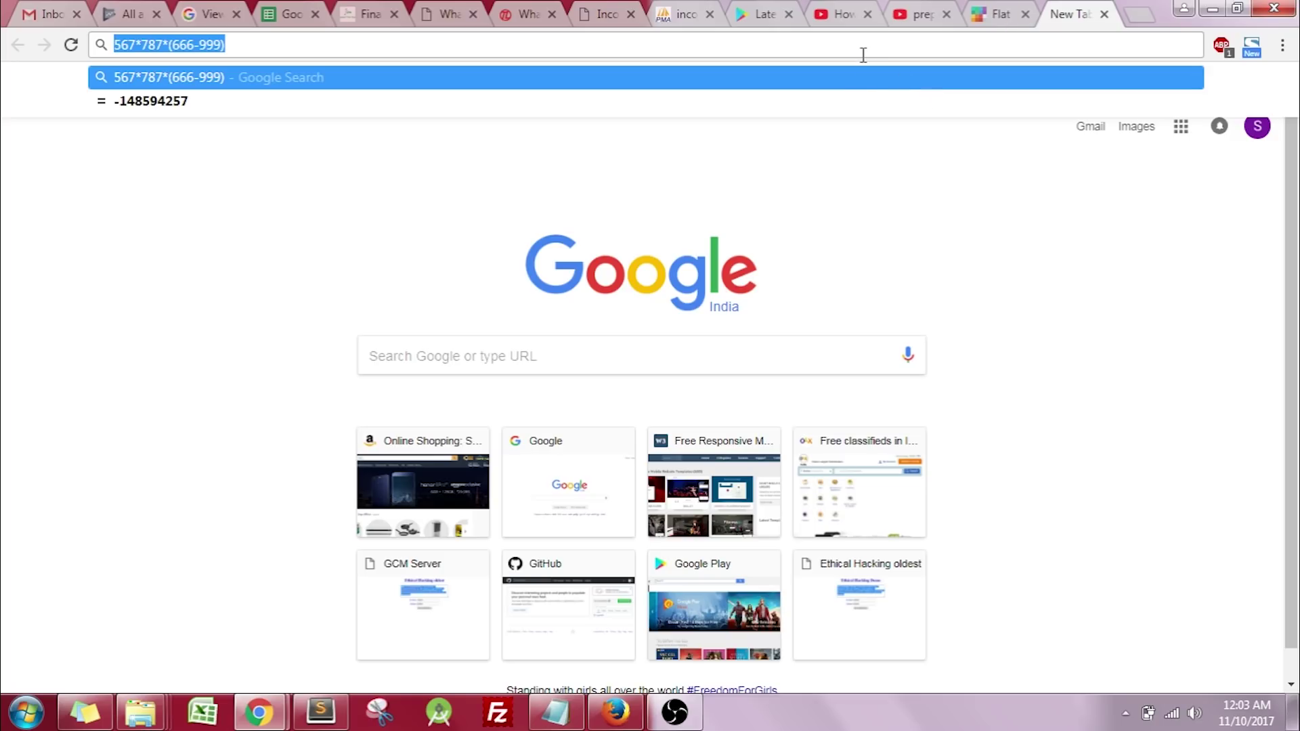
Step: Clear the address bar and move Google Play, Flat UI Colors and New Tab together to the strip's right end
{"action": "key", "text": "BackSpace"}
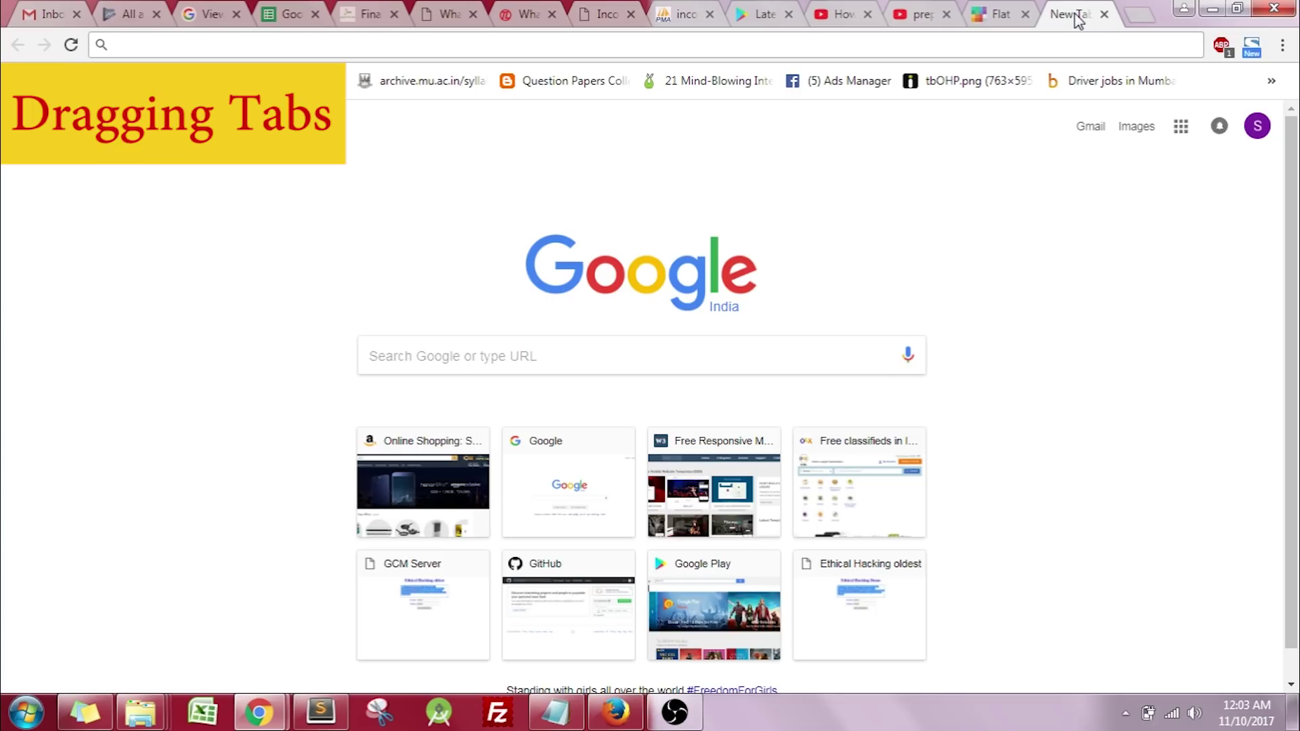
{"action": "mouse_move", "coordinate": [1078, 20]}
{"action": "left_mouse_down"}
{"action": "mouse_move", "coordinate": [915, 132]}
{"action": "mouse_move", "coordinate": [643, 120]}
{"action": "mouse_move", "coordinate": [298, 163]}
{"action": "mouse_move", "coordinate": [653, 55]}
{"action": "mouse_move", "coordinate": [1014, 5]}
{"action": "mouse_move", "coordinate": [1089, 10]}
{"action": "left_mouse_up"}
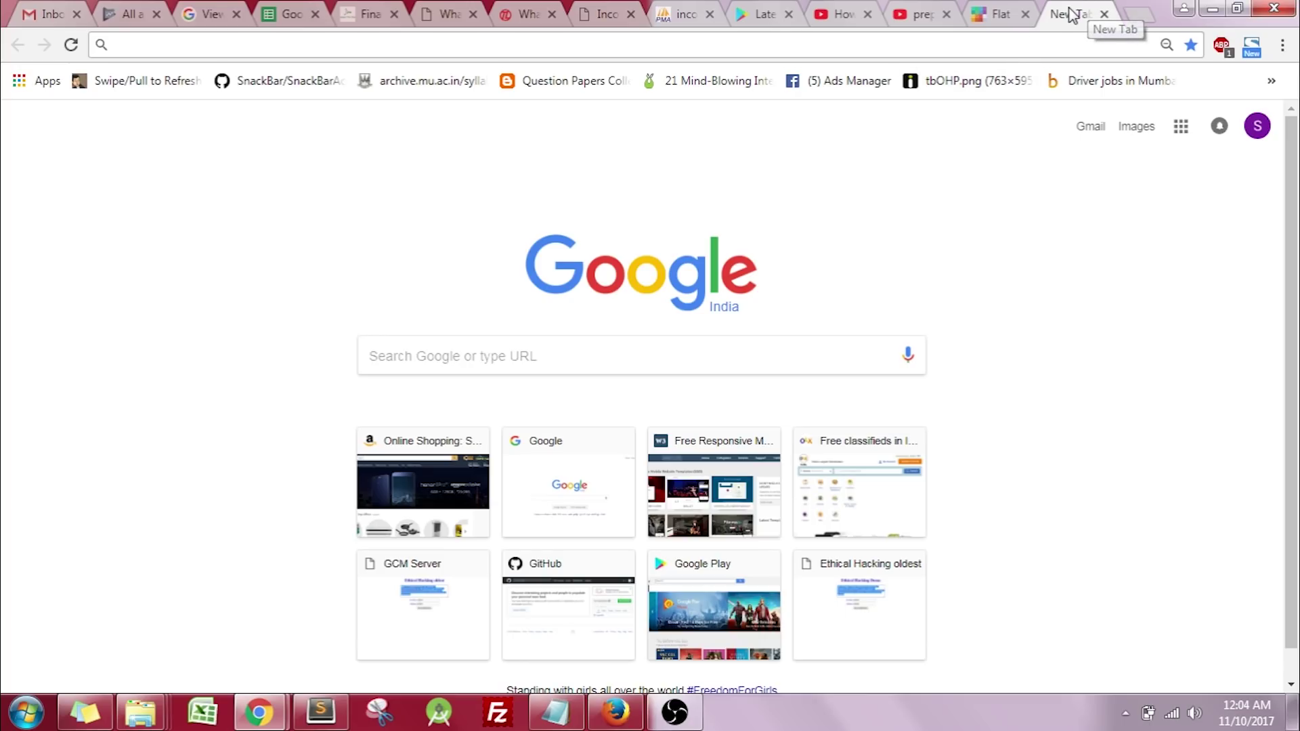
{"action": "left_click", "coordinate": [1002, 10]}
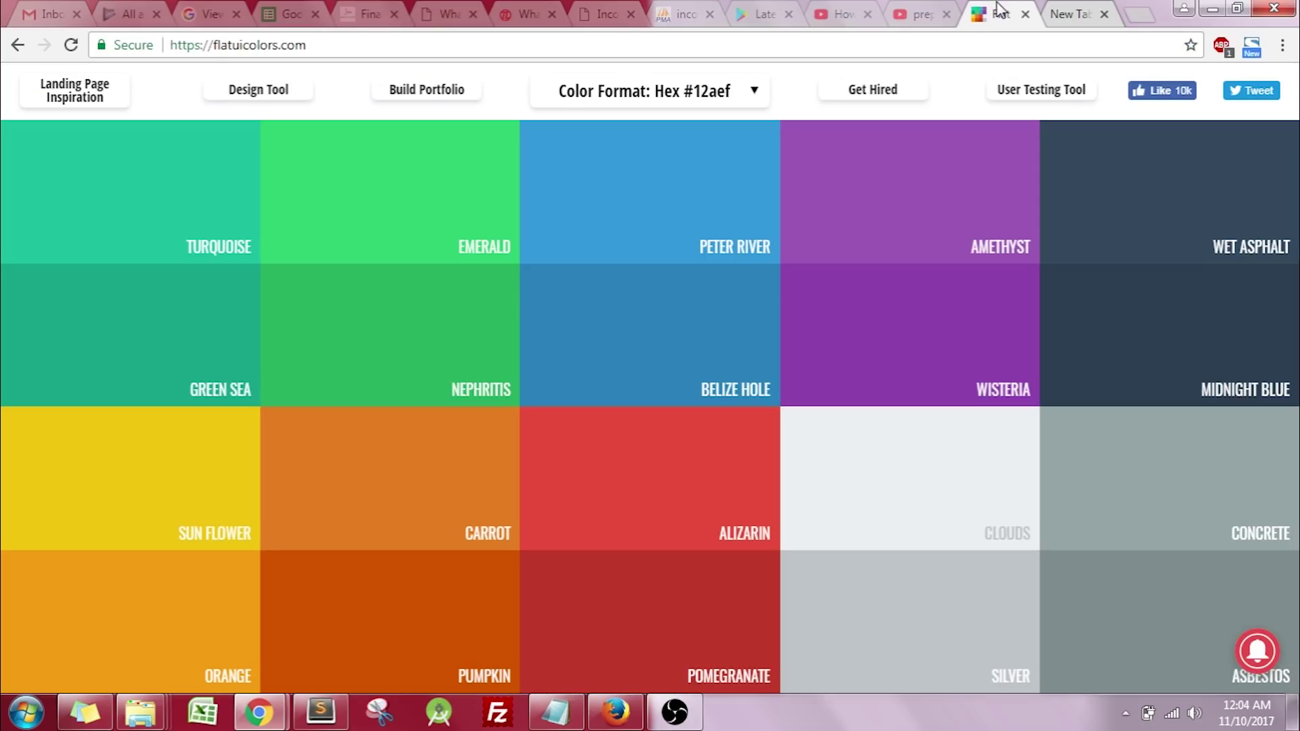
{"action": "left_click", "coordinate": [766, 11]}
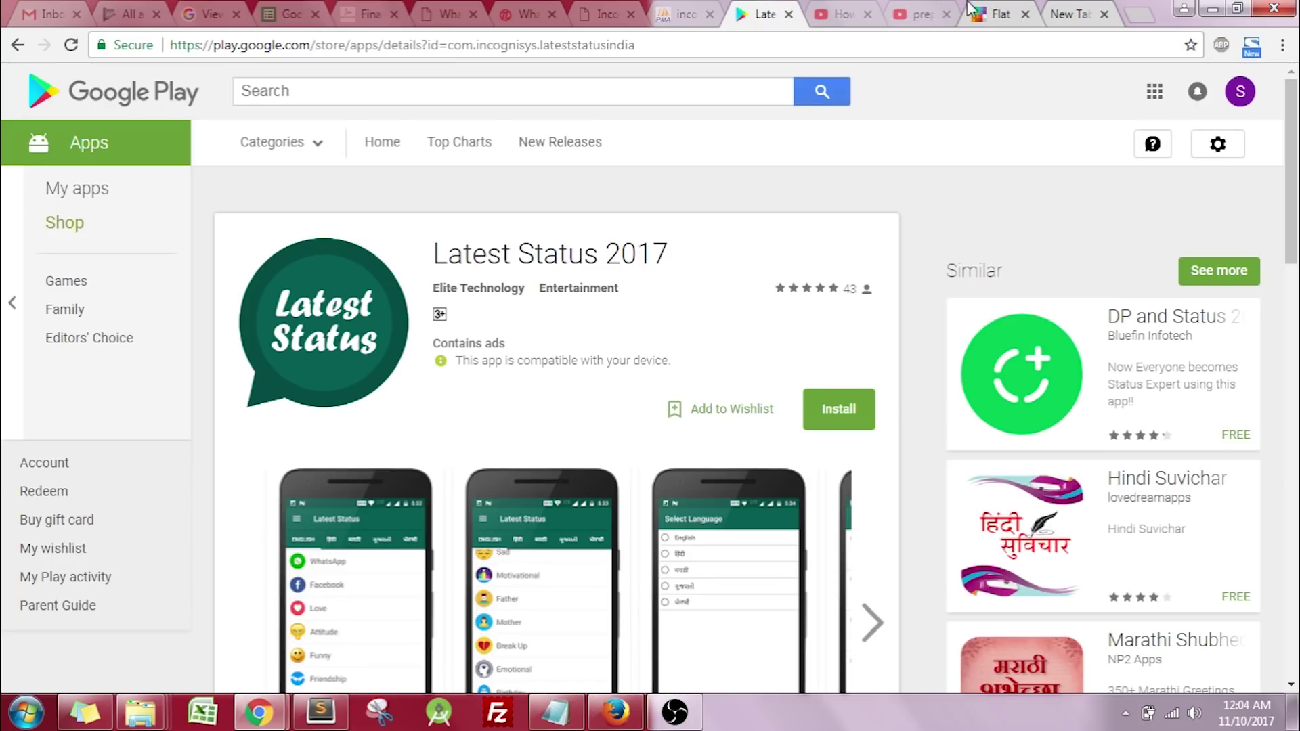
{"action": "left_click", "coordinate": [1066, 13], "text": "shift"}
{"action": "left_click_drag", "start_coordinate": [1067, 14], "coordinate": [551, 154]}
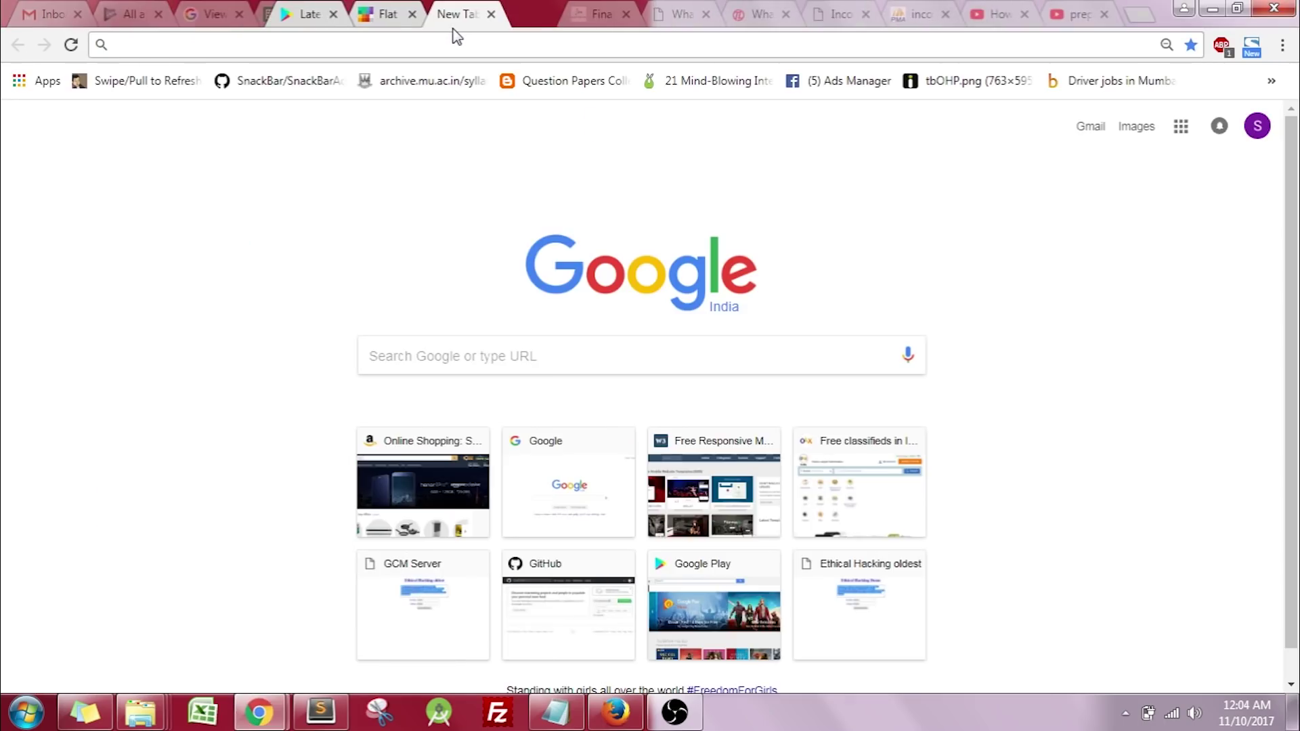
{"action": "left_click_drag", "start_coordinate": [455, 35], "coordinate": [1089, 14]}
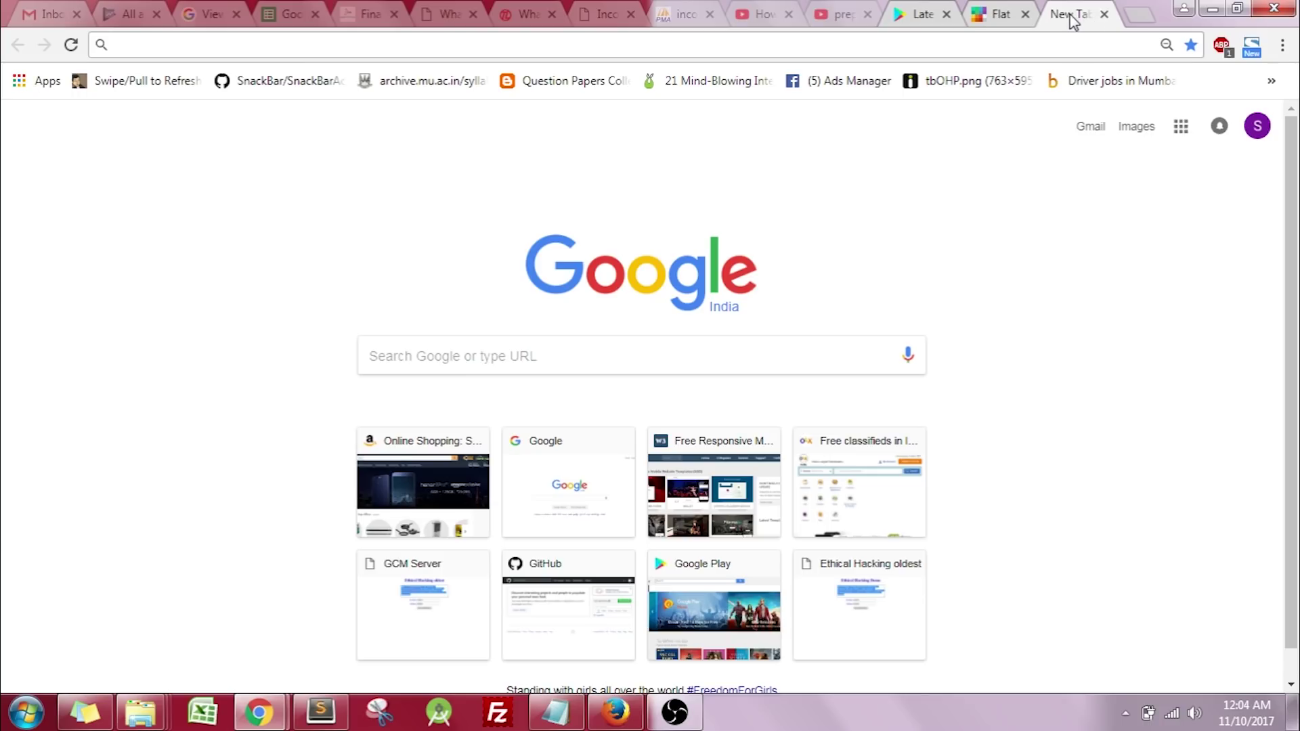
{"action": "left_click", "coordinate": [1074, 15]}
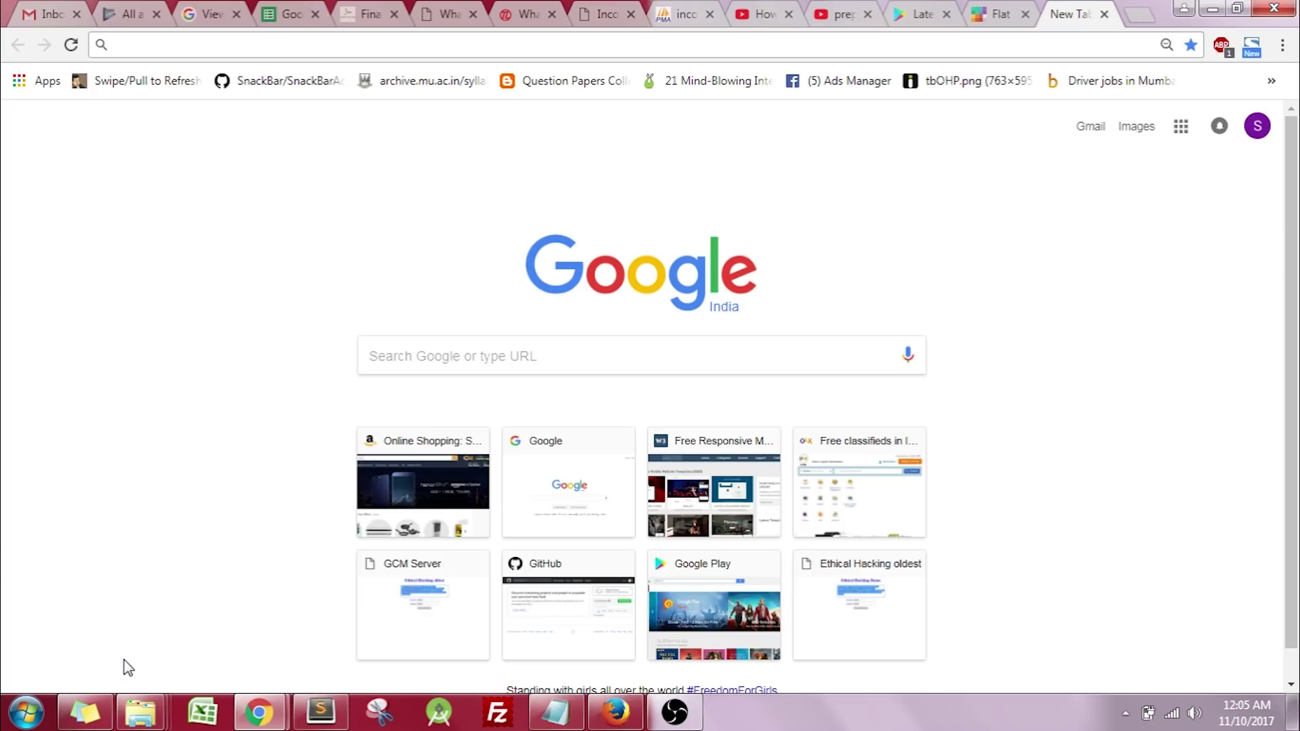
Step: Play the movie from the Last Vegas (2013) folder in Chrome, then close it and open a new tab
{"action": "left_click", "coordinate": [141, 712]}
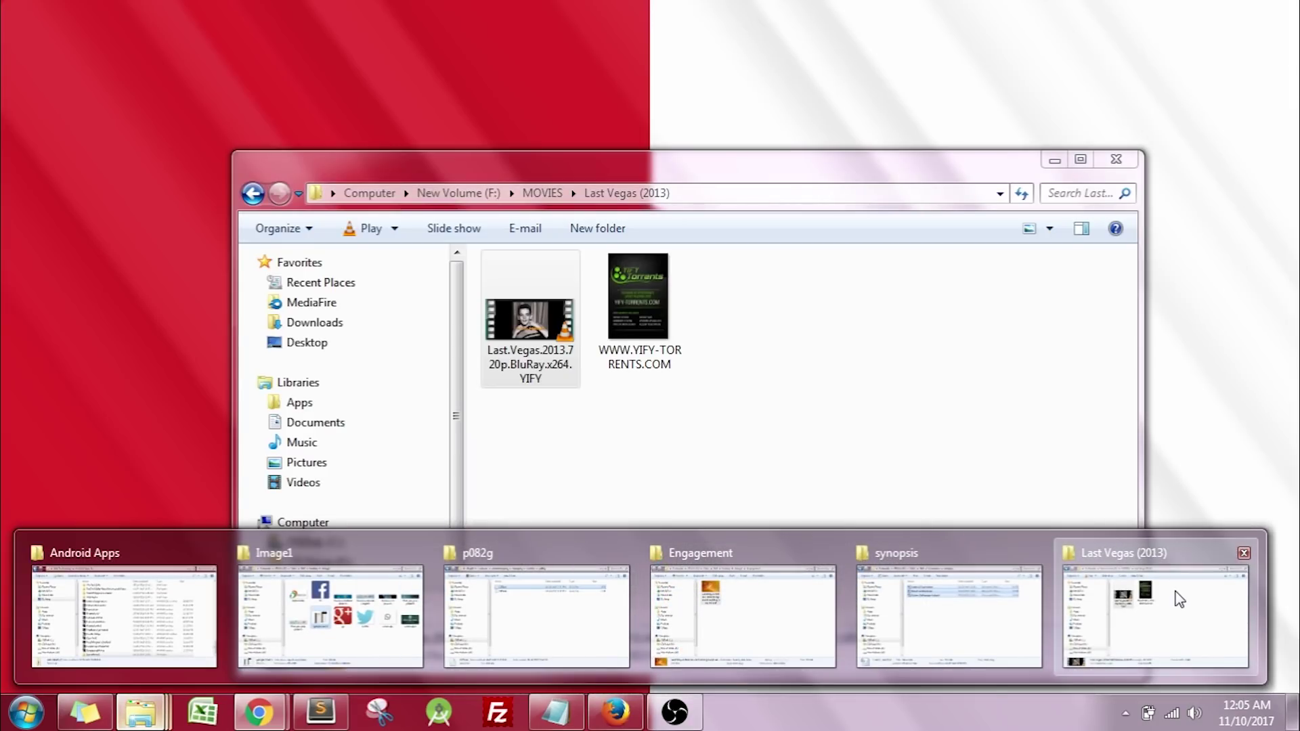
{"action": "left_click", "coordinate": [1176, 595]}
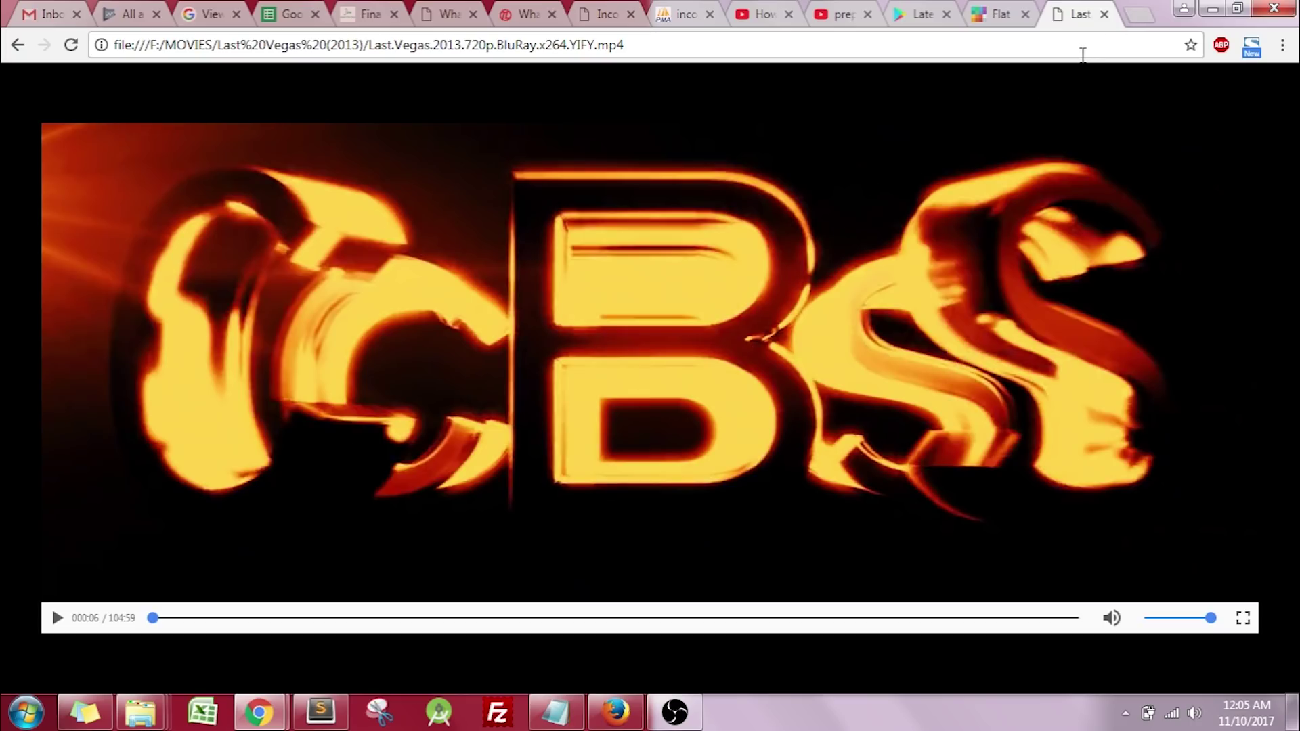
{"action": "left_click", "coordinate": [1104, 14]}
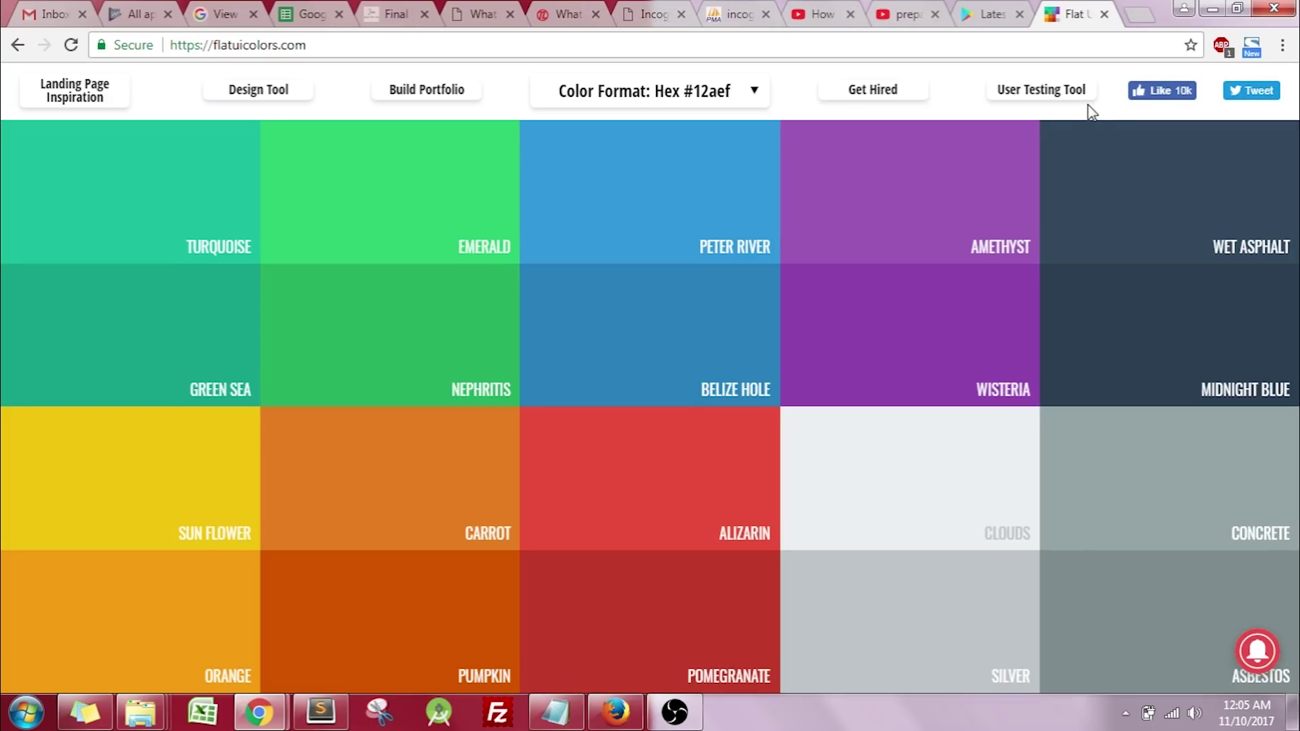
{"action": "left_click", "coordinate": [1140, 15]}
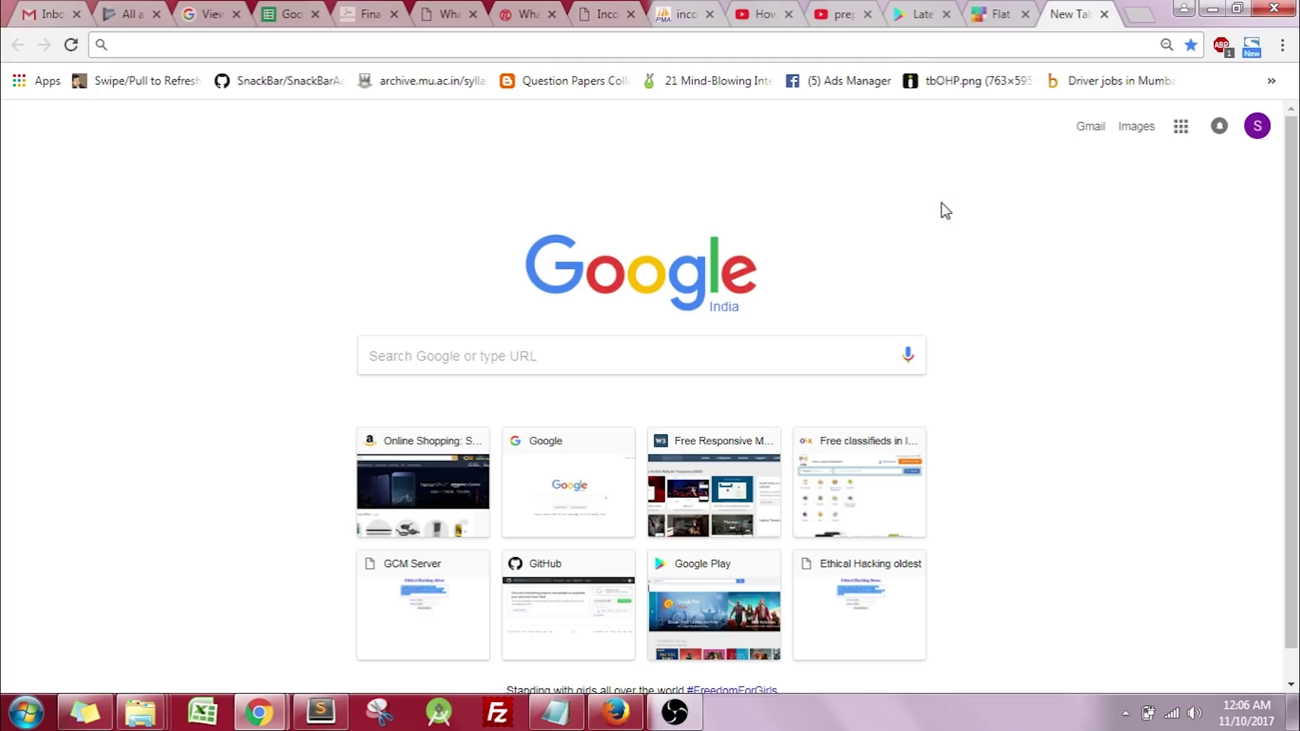
Step: Pin the Flat UI Colors tab
{"action": "left_click", "coordinate": [987, 10]}
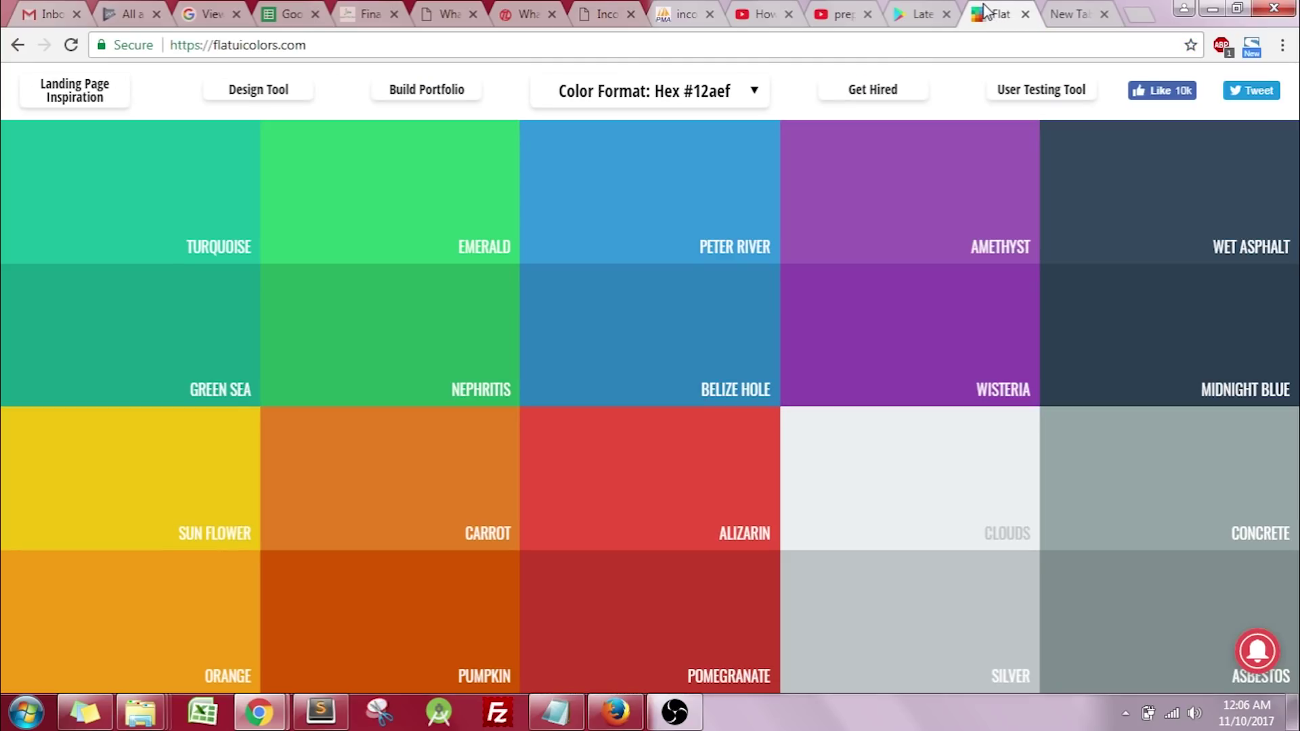
{"action": "right_click", "coordinate": [987, 10]}
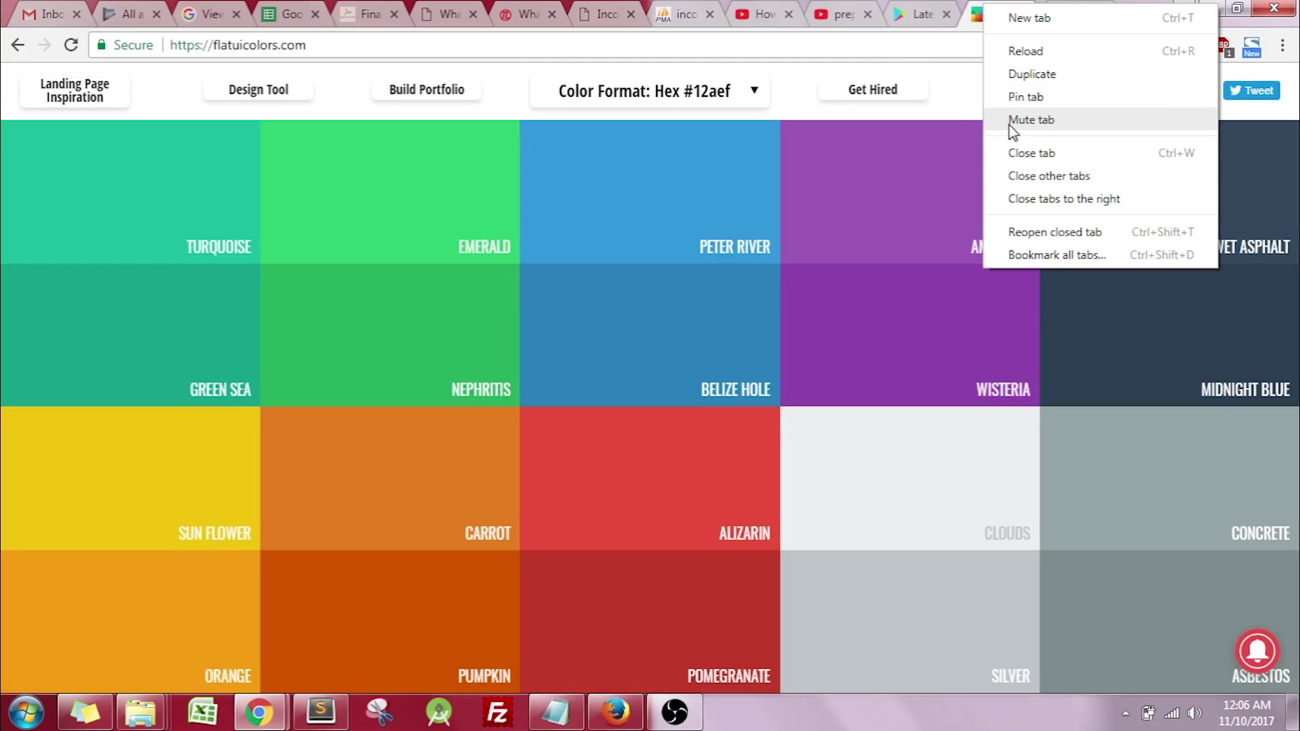
{"action": "left_click", "coordinate": [1026, 102]}
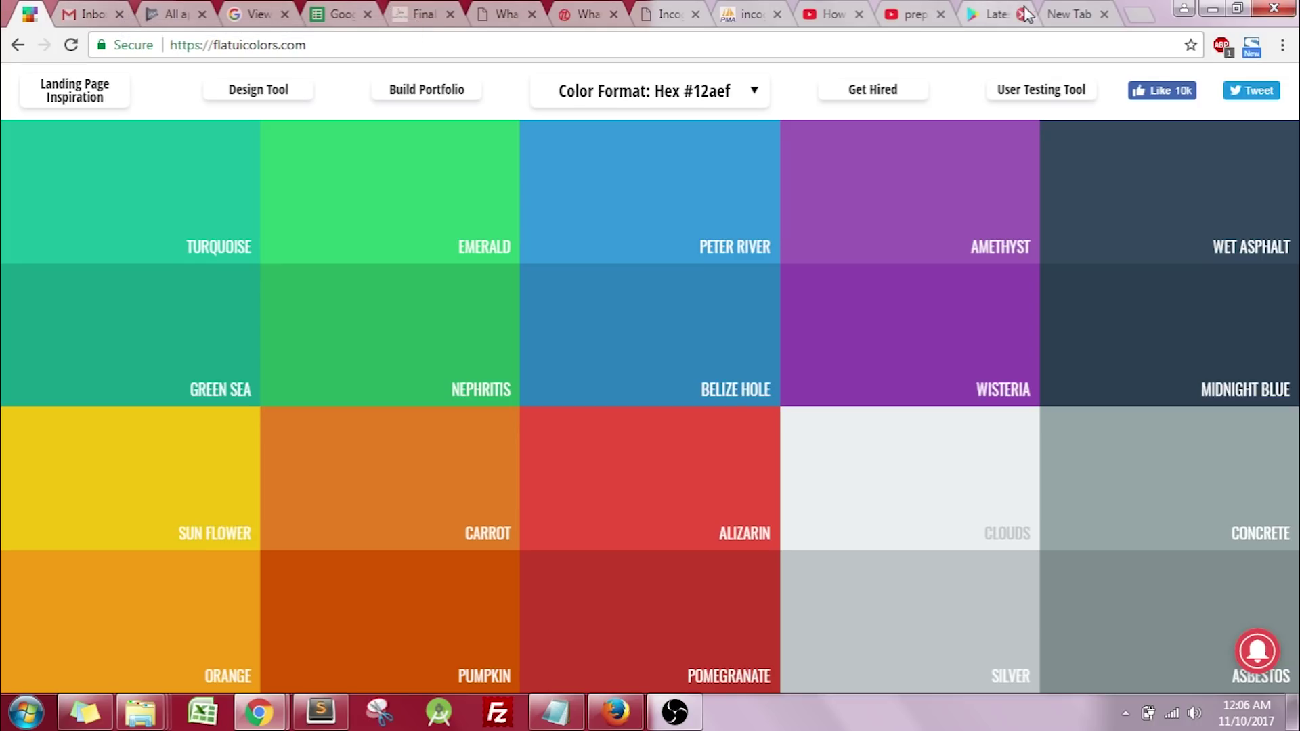
Step: Pin the Google Play tab as well
{"action": "left_click", "coordinate": [993, 15]}
{"action": "right_click", "coordinate": [983, 16]}
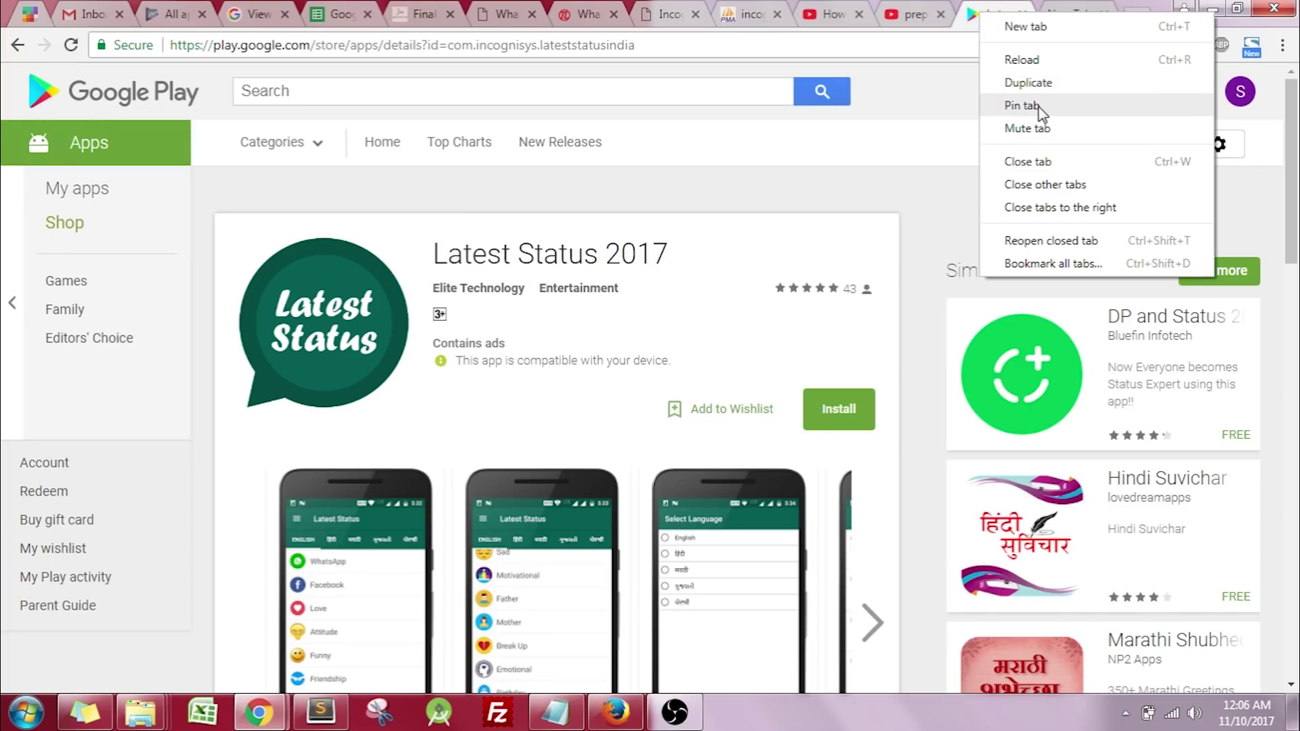
{"action": "left_click", "coordinate": [1024, 106]}
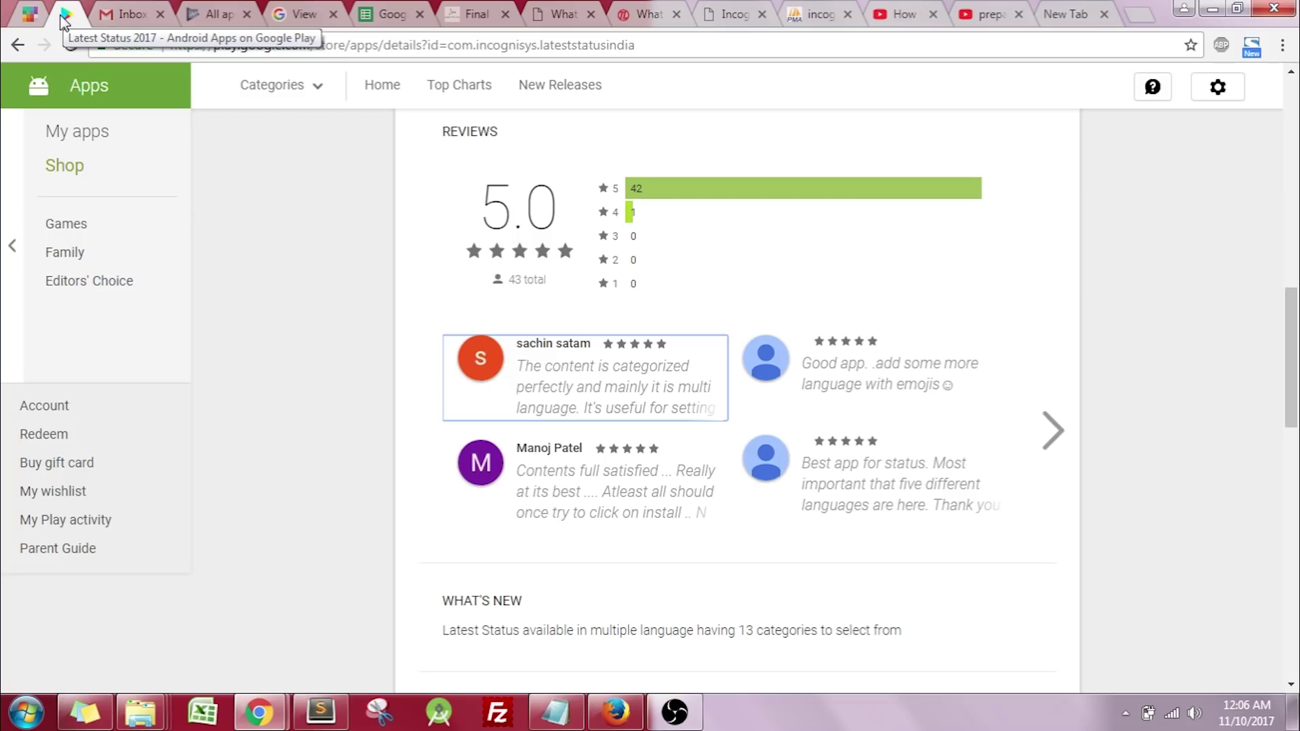
{"action": "left_click_drag", "start_coordinate": [66, 20], "coordinate": [41, 12]}
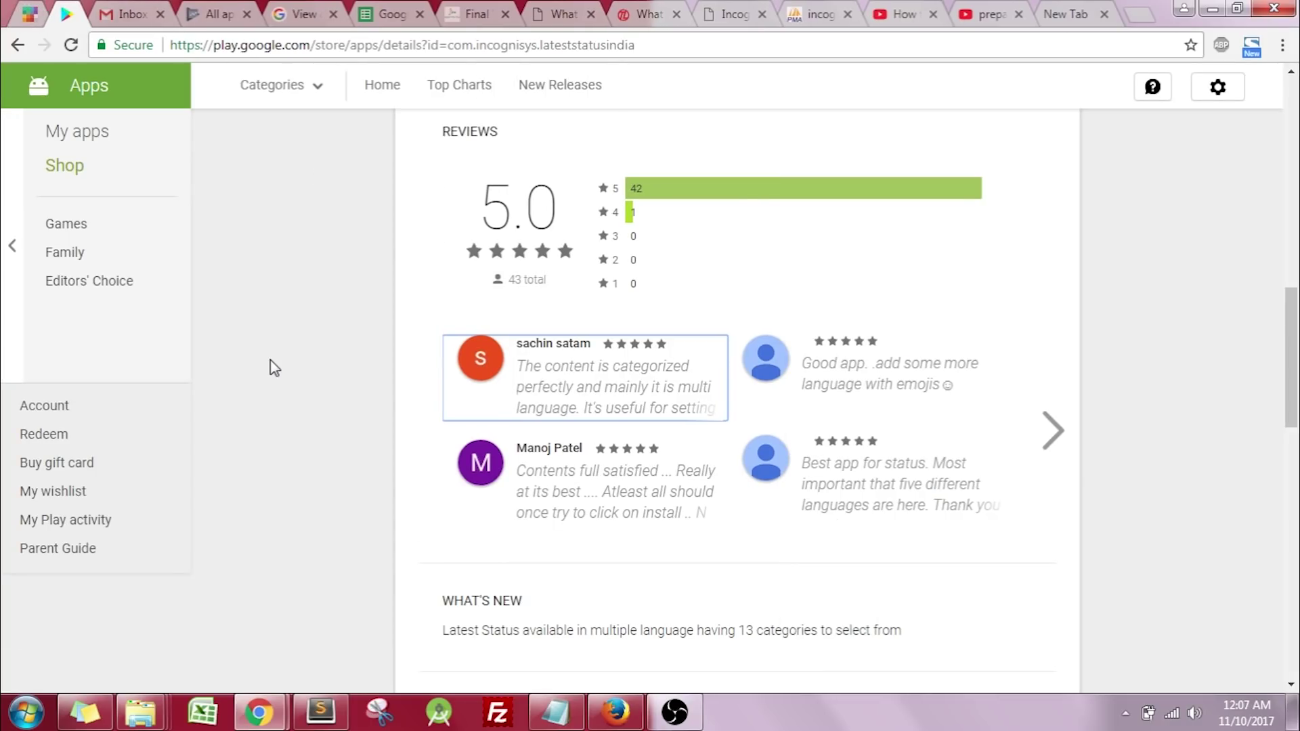